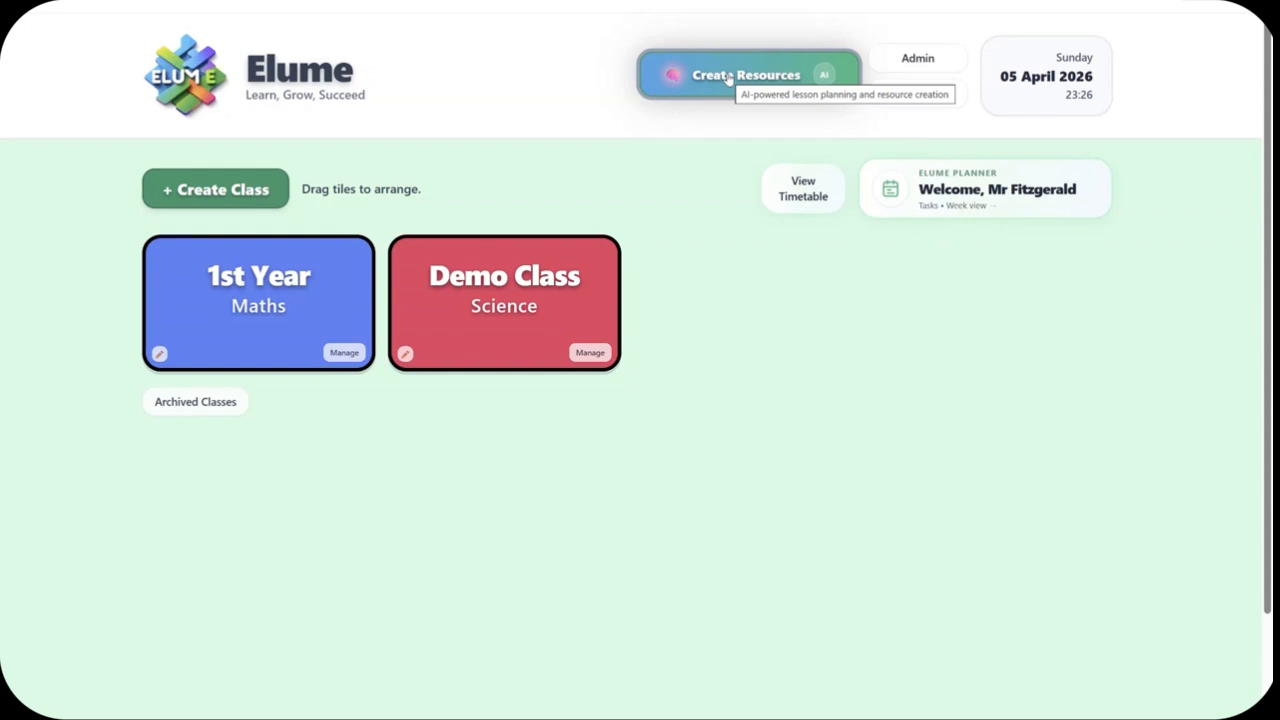
Start creating resources with the Demo Class for Science as the single working class
left_click(727, 76)
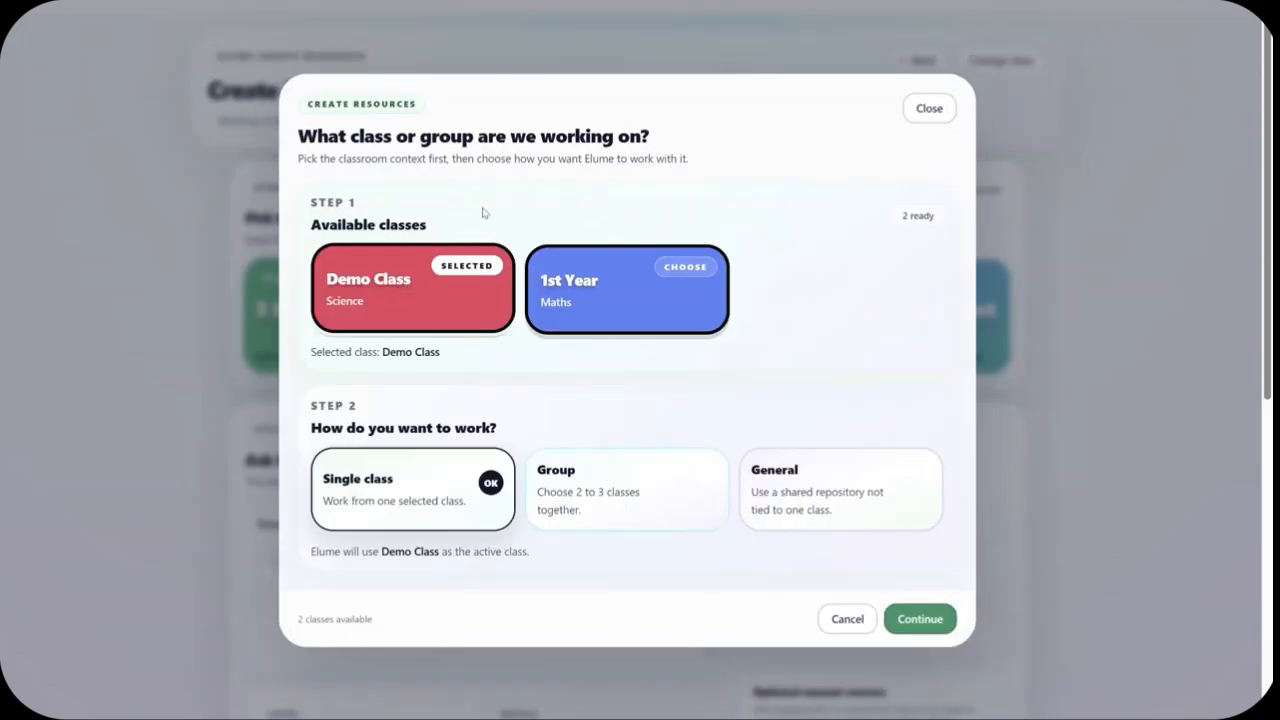
left_click(418, 297)
left_click(922, 620)
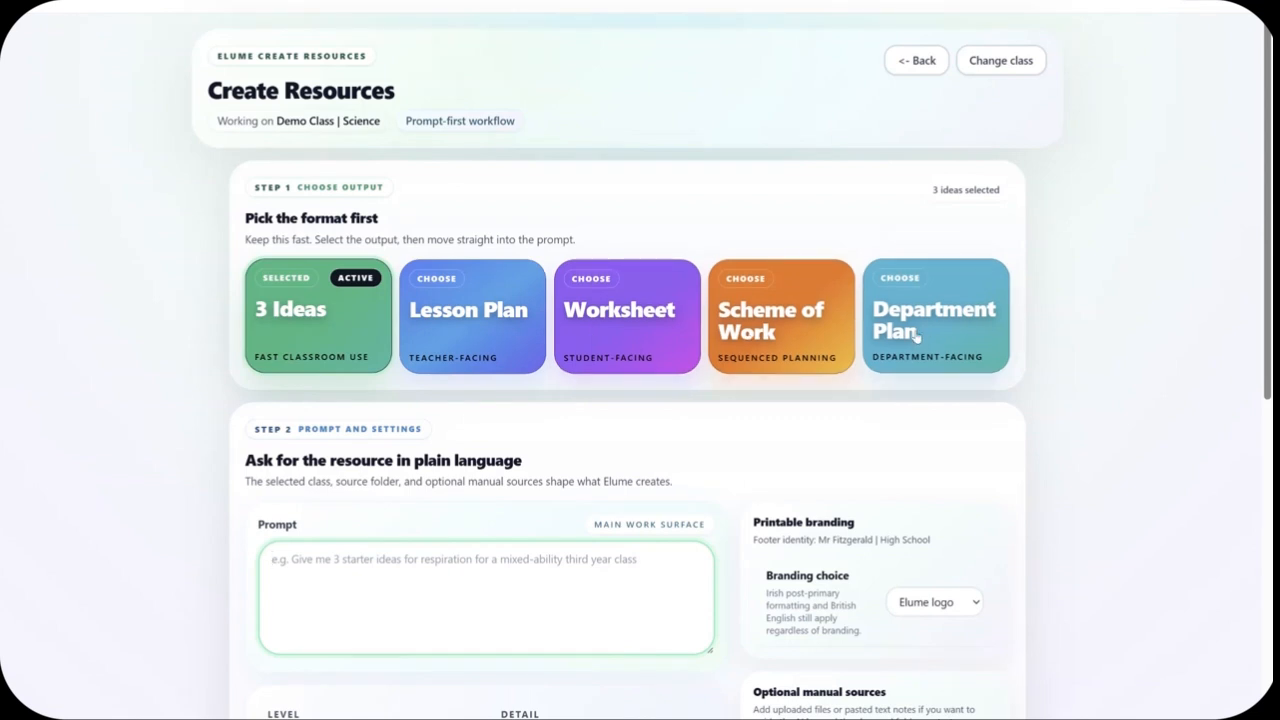
Choose the Elume logo as the printable branding for the 3 Ideas resource
scroll(752, 434, "down", 1)
scroll(752, 434, "down", 1)
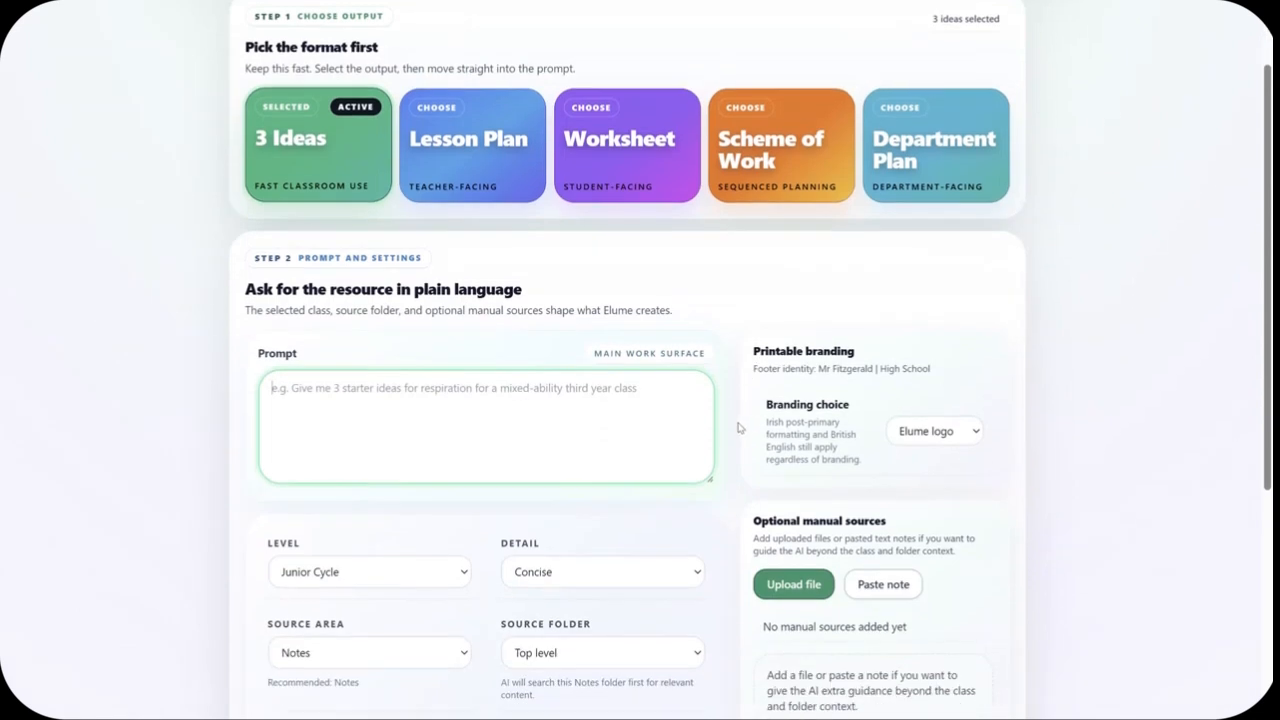
scroll(737, 428, "down", 1)
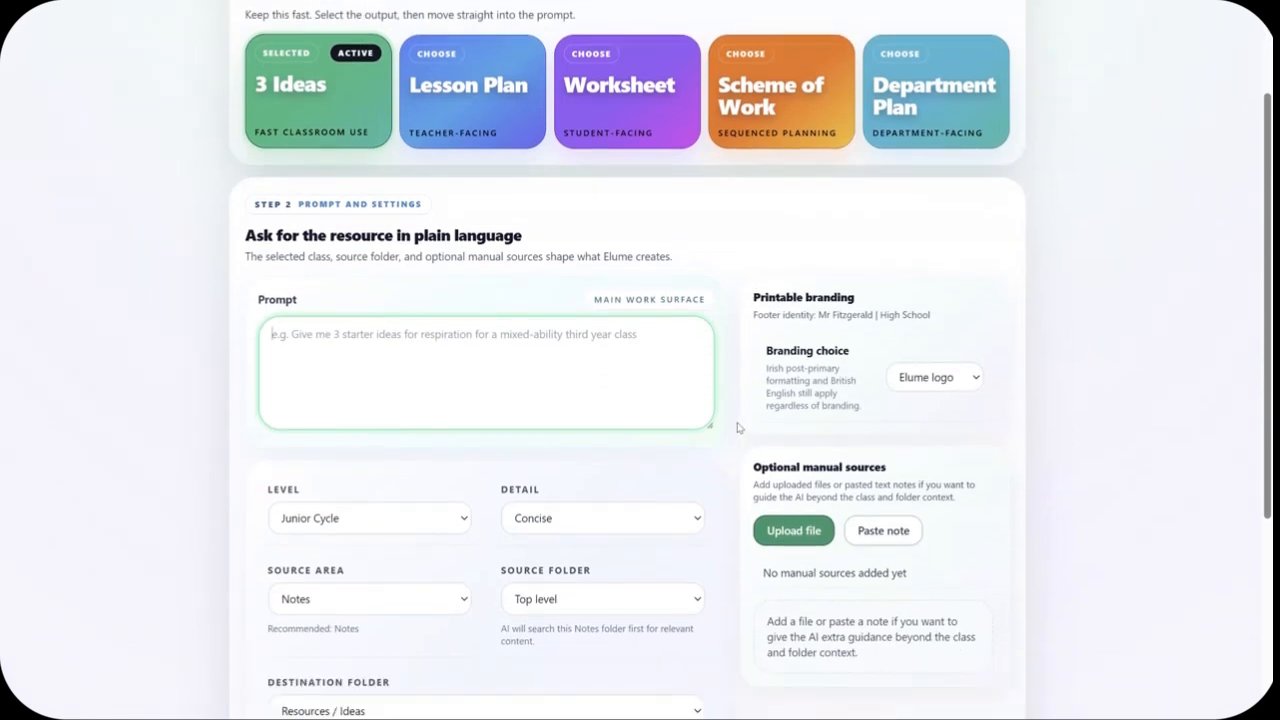
left_click(968, 383)
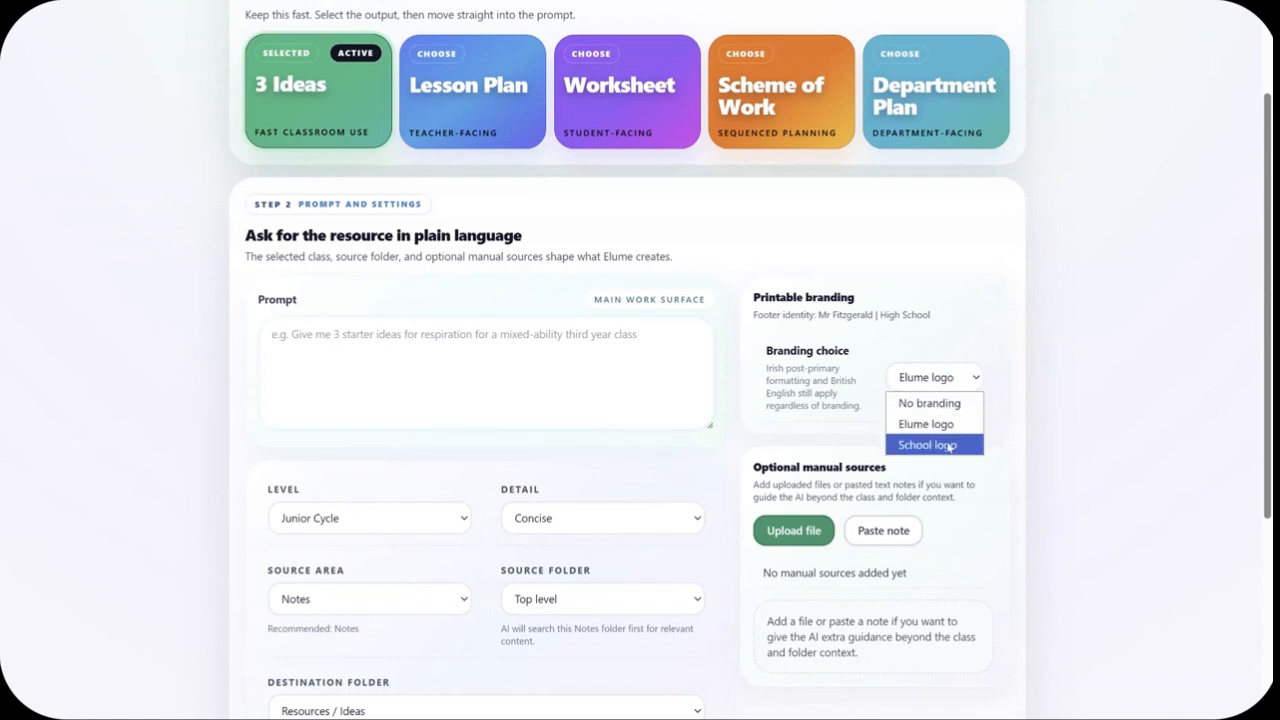
left_click(950, 426)
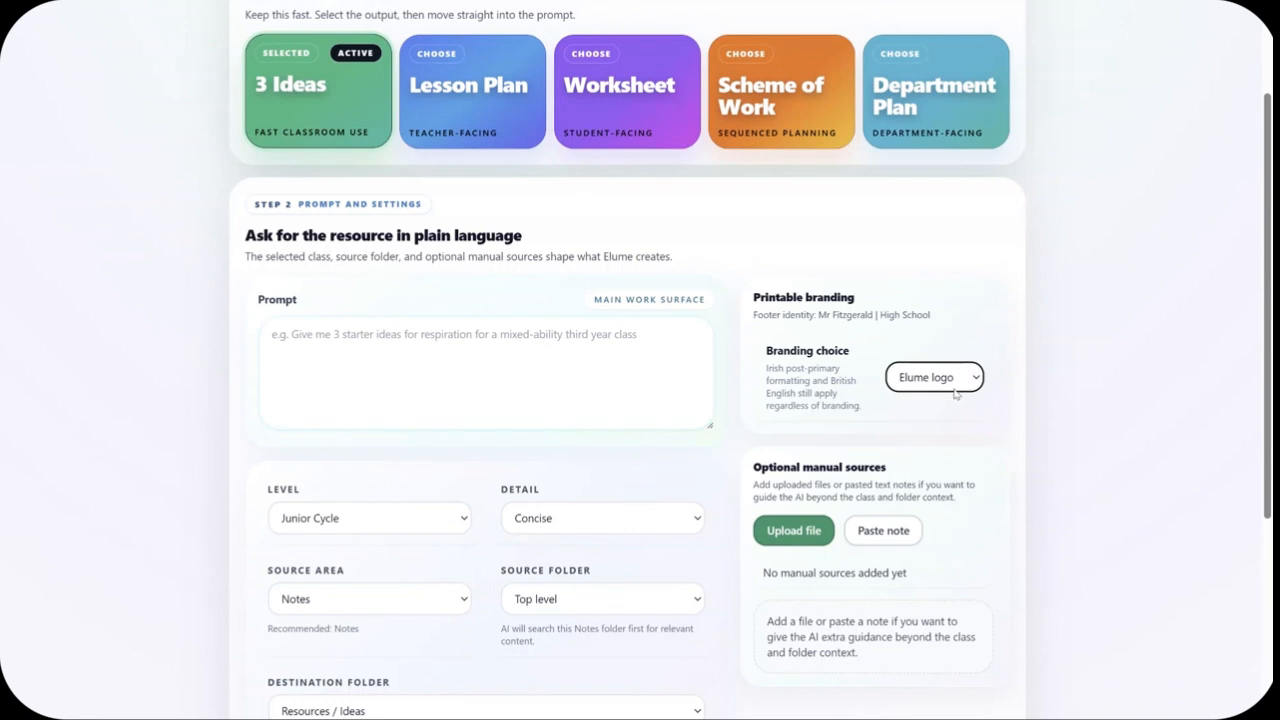
left_click(966, 377)
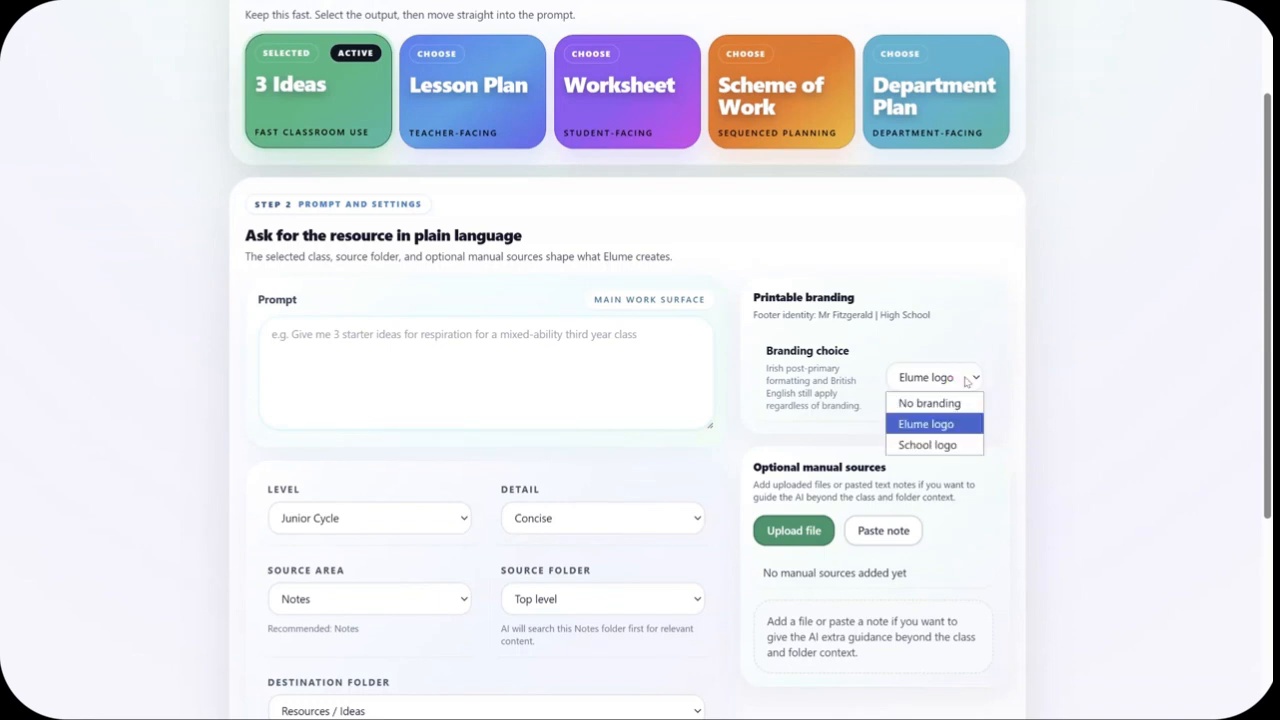
left_click(952, 426)
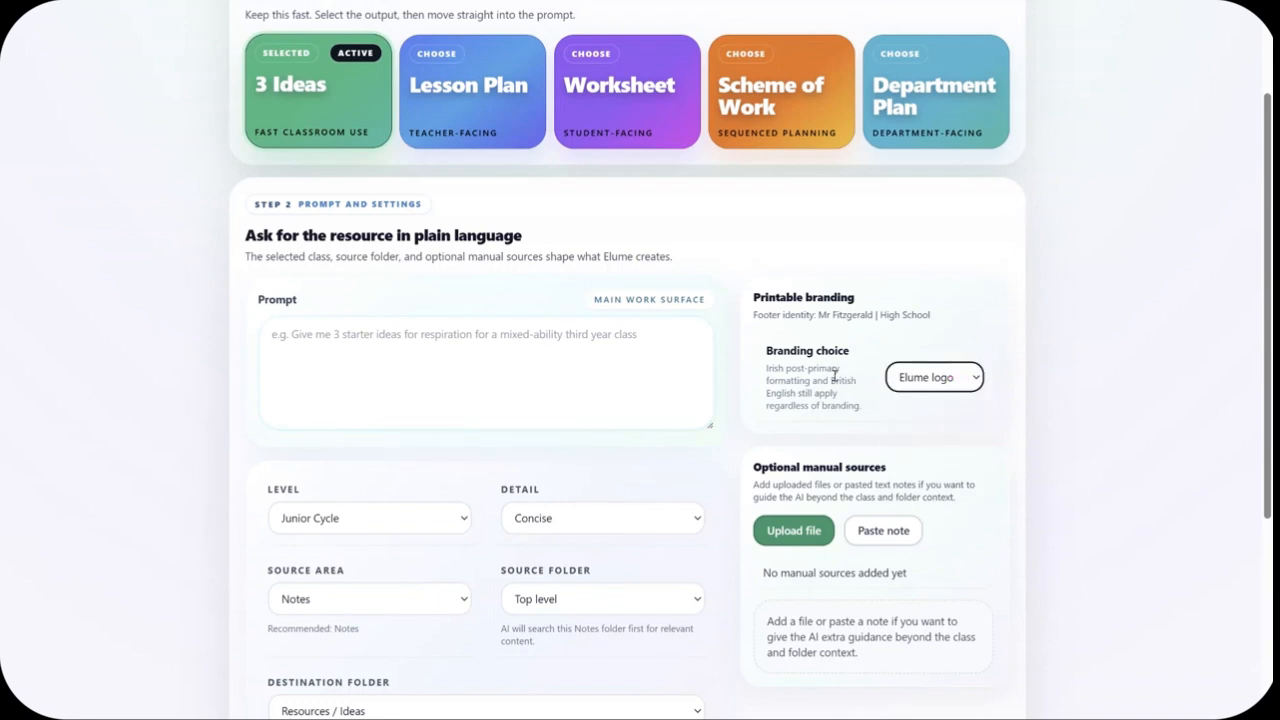
Enter the prompt "Give me 3 ideas on how to teach the structure of the atom to 2nd year science class."
scroll(562, 179, "up", 3)
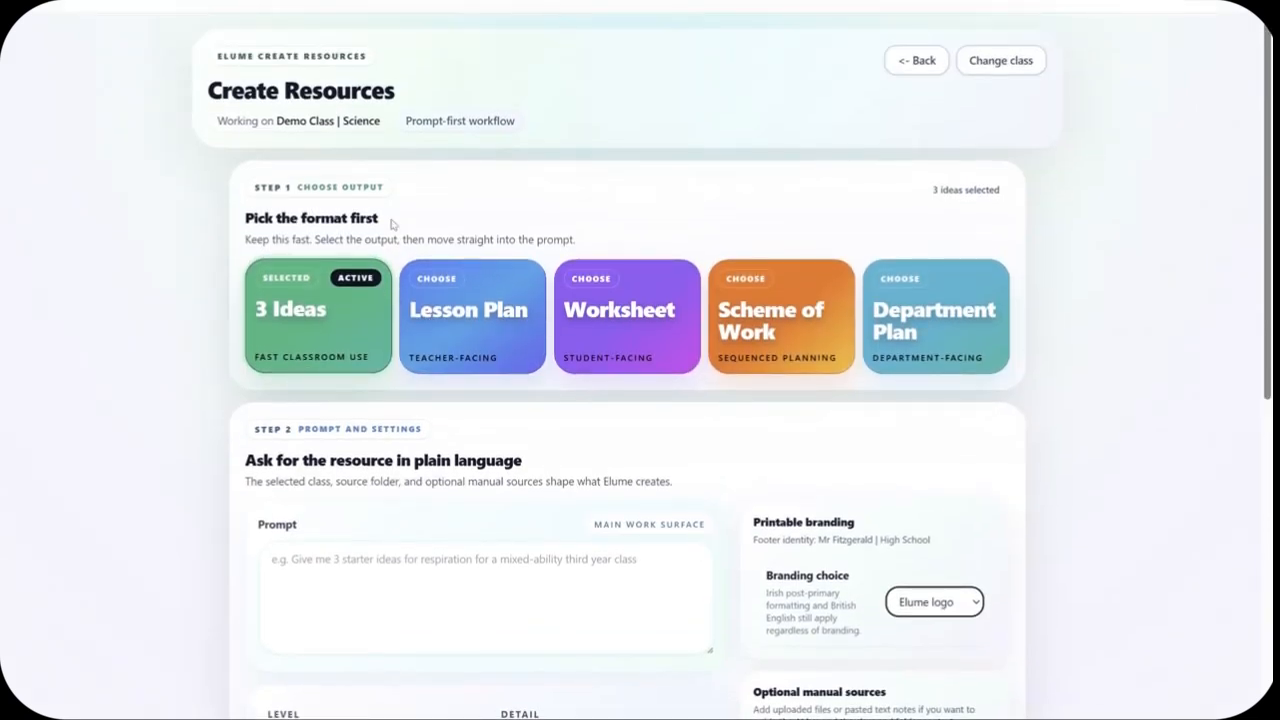
scroll(423, 206, "down", 2)
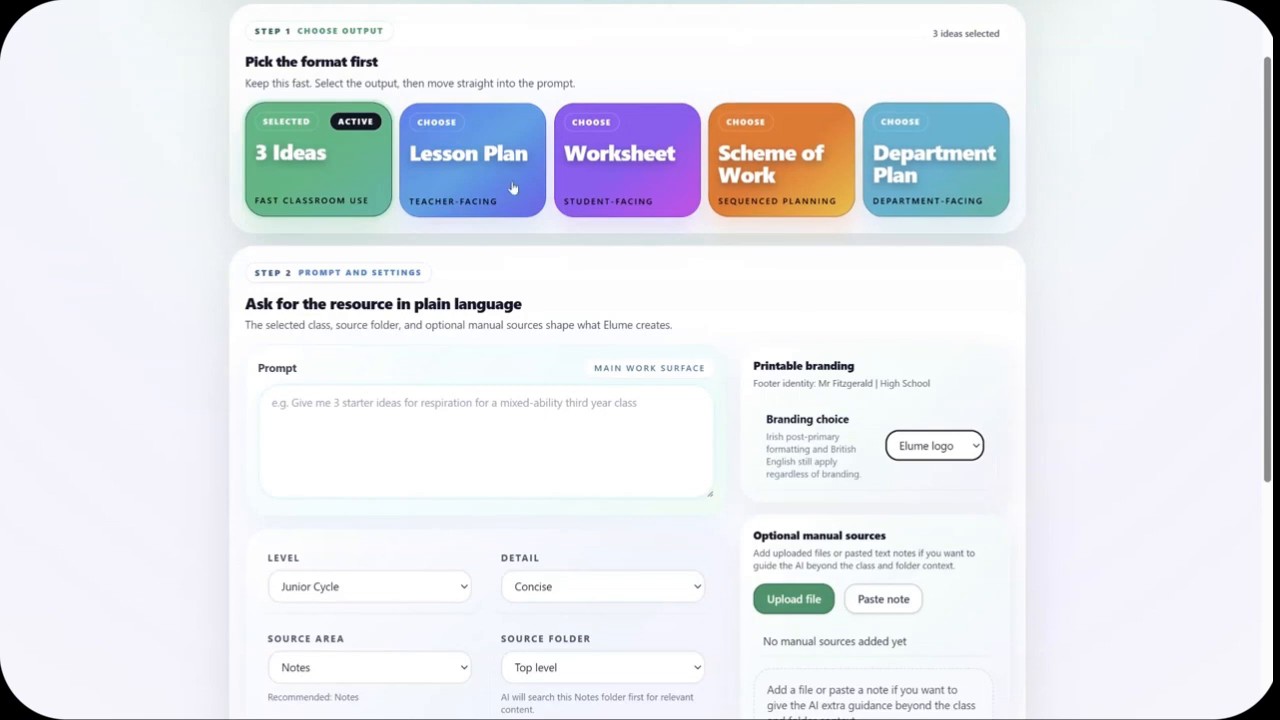
scroll(430, 350, "up", 2)
scroll(415, 298, "down", 2)
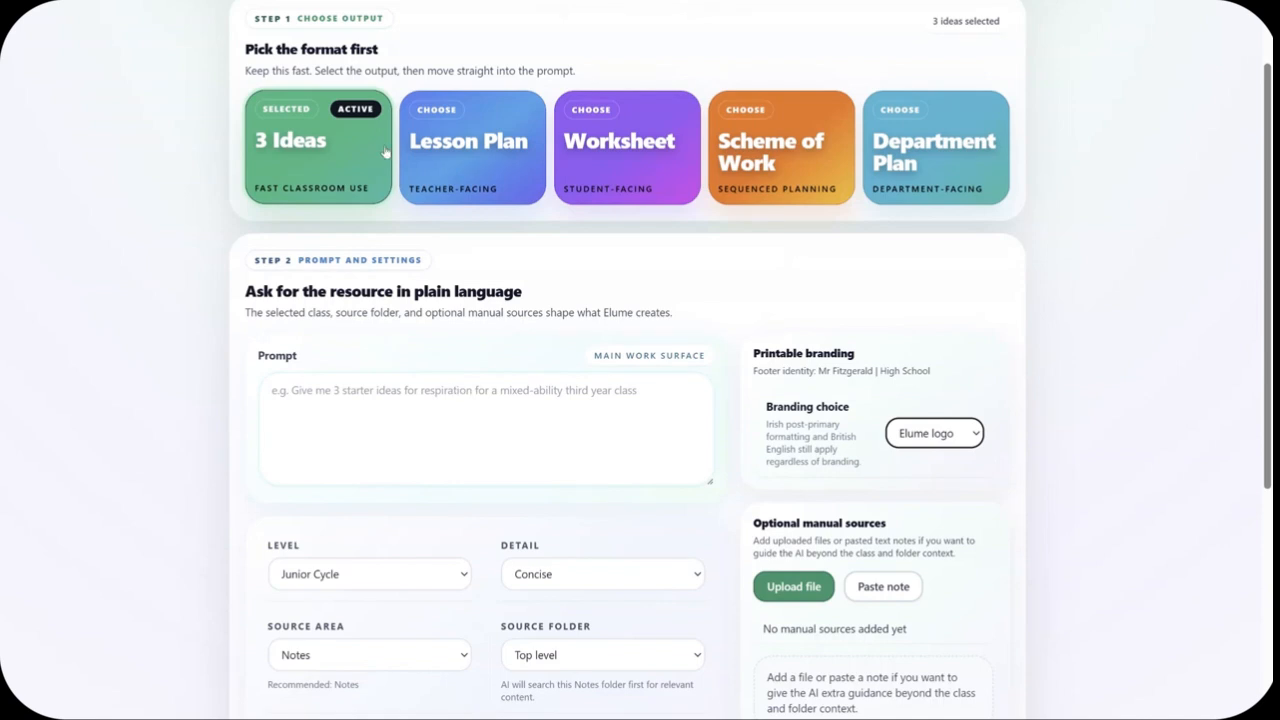
left_click(387, 391)
type("Give me 3 ideas on how to teach the struct")
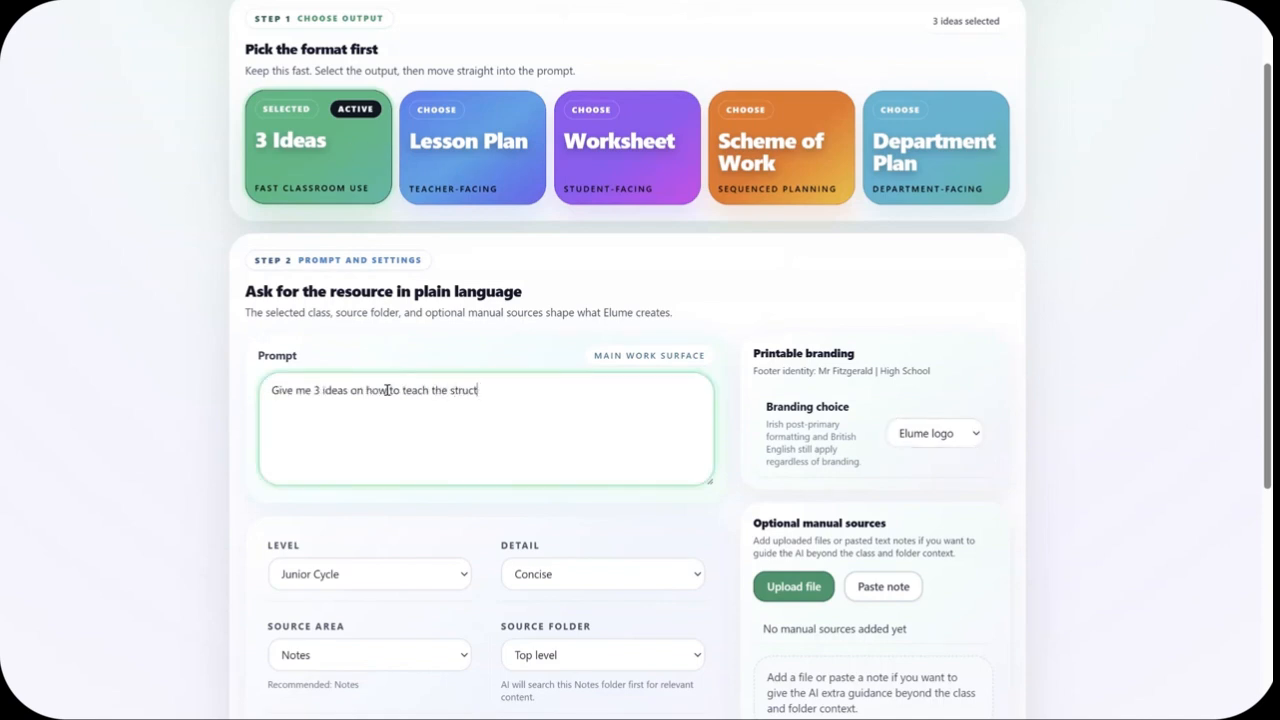
type("ure of the atom to 2nd year science cl")
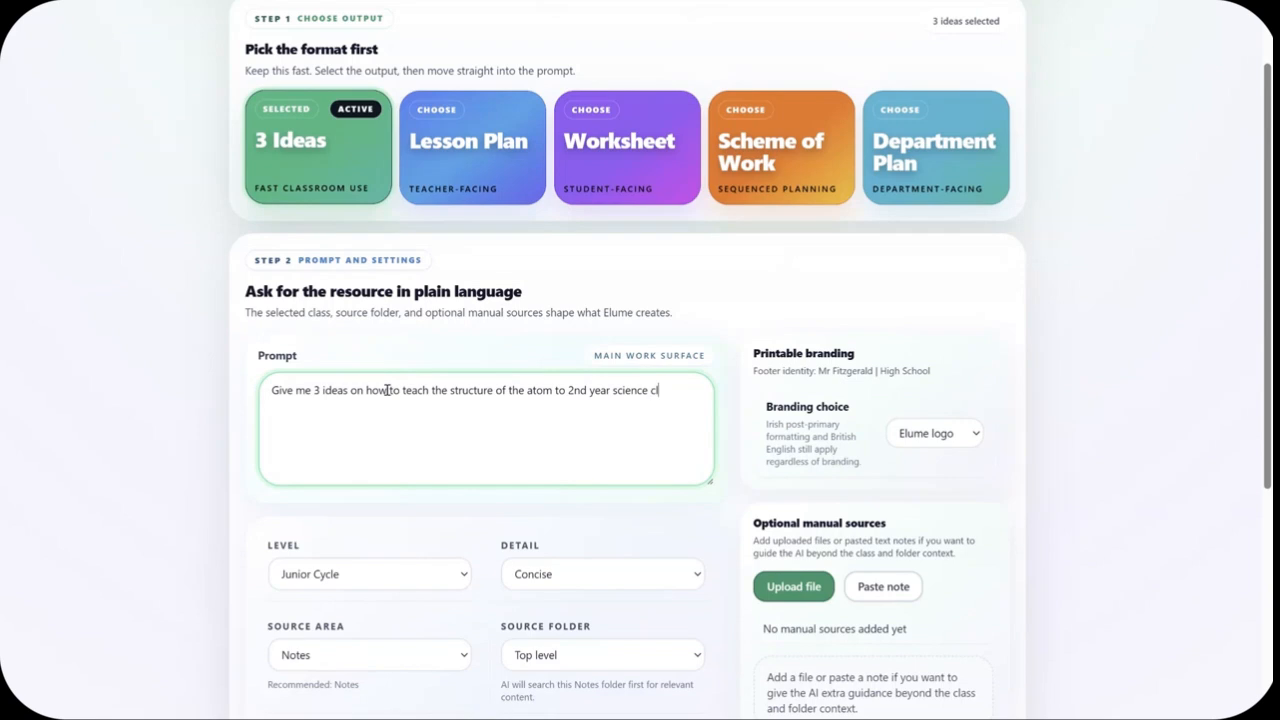
Check the available detail levels for the generated resource
scroll(643, 509, "down", 1)
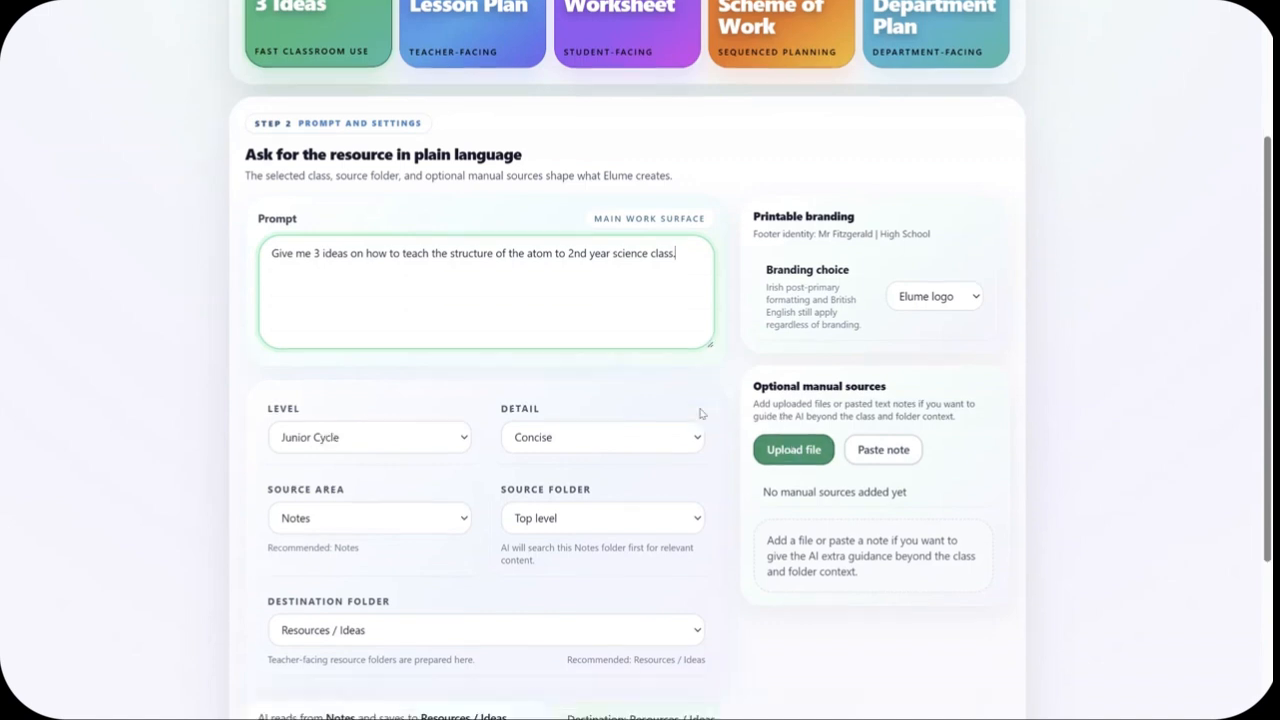
scroll(700, 414, "down", 2)
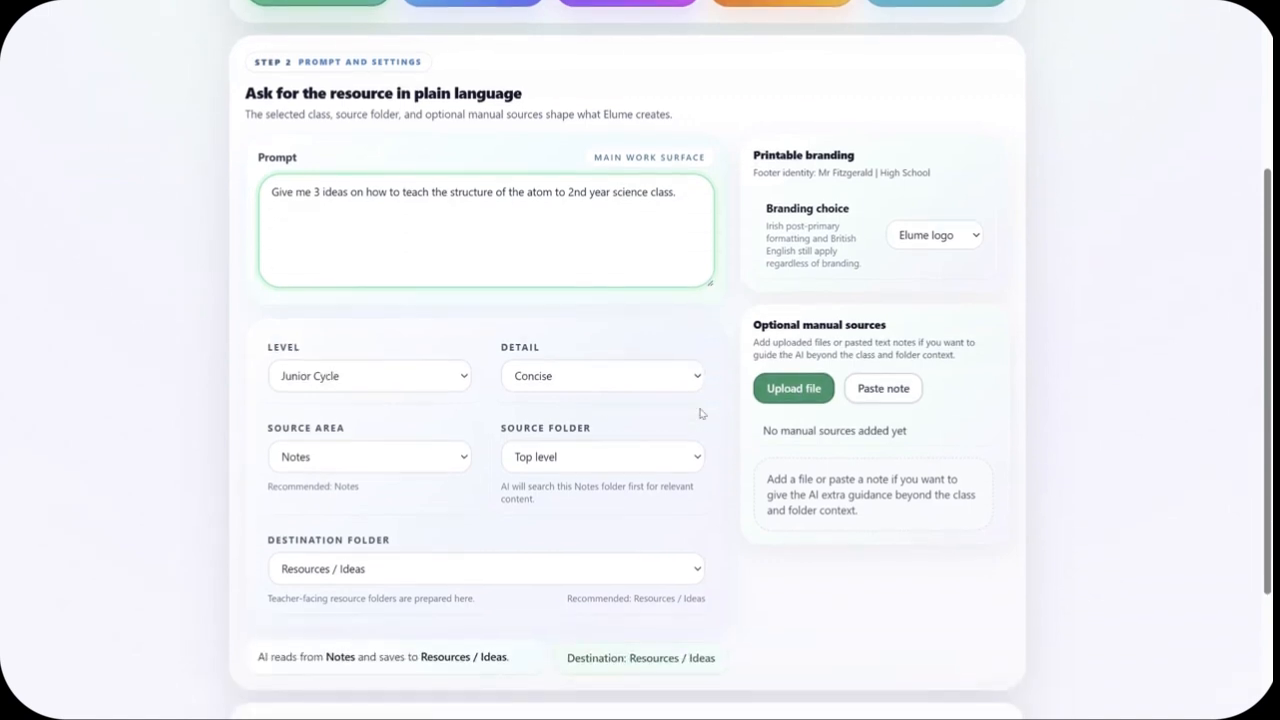
left_click(587, 382)
left_click(589, 332)
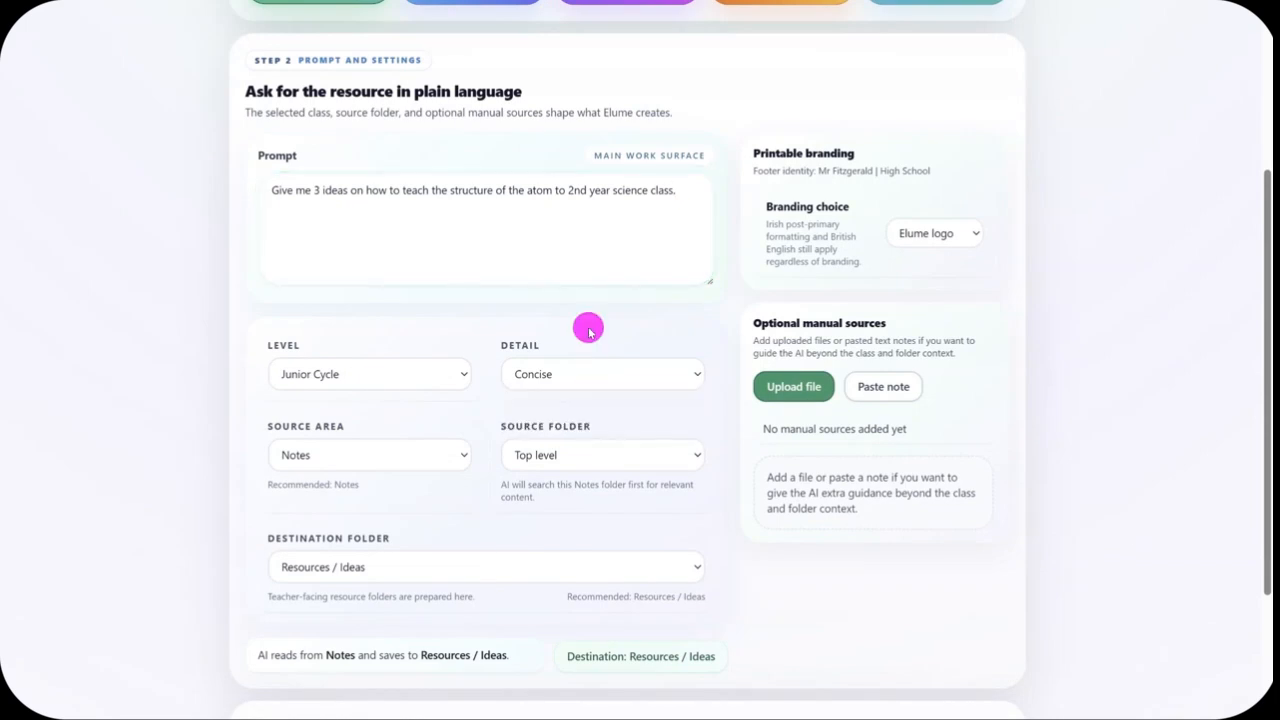
Set the source folder to Getting Started within the Notes source area
scroll(474, 380, "down", 1)
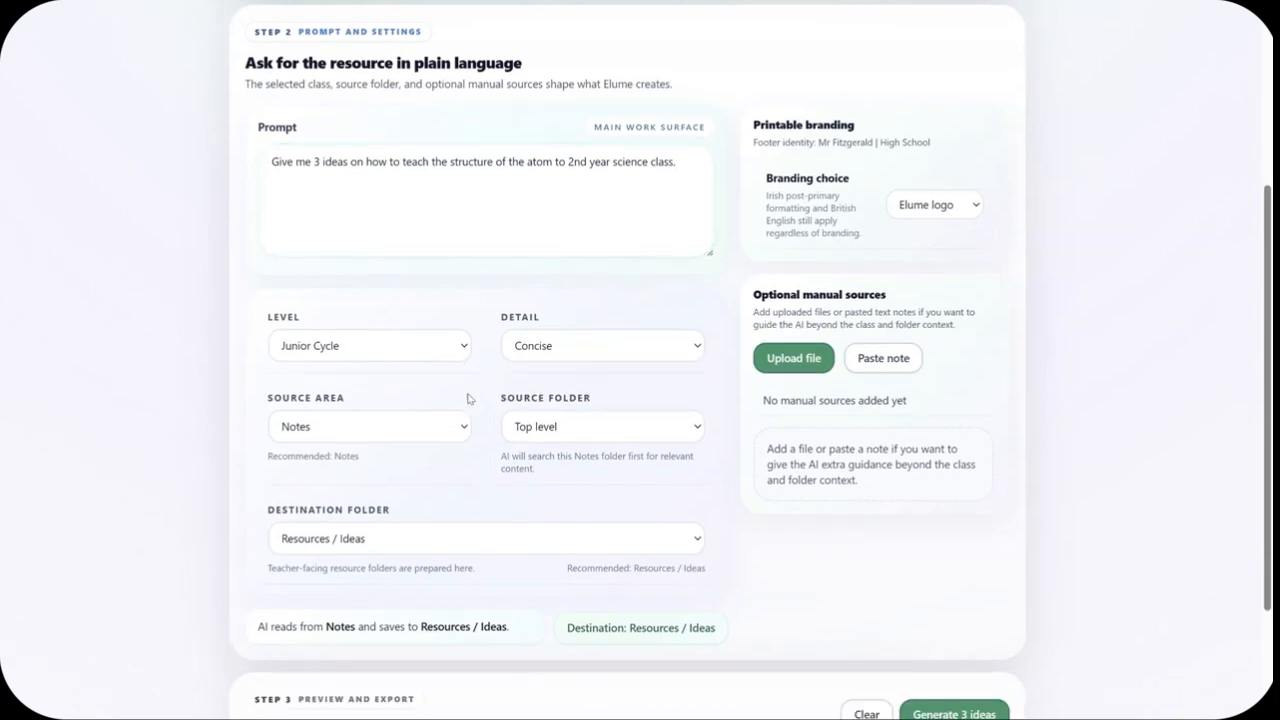
left_click(408, 388)
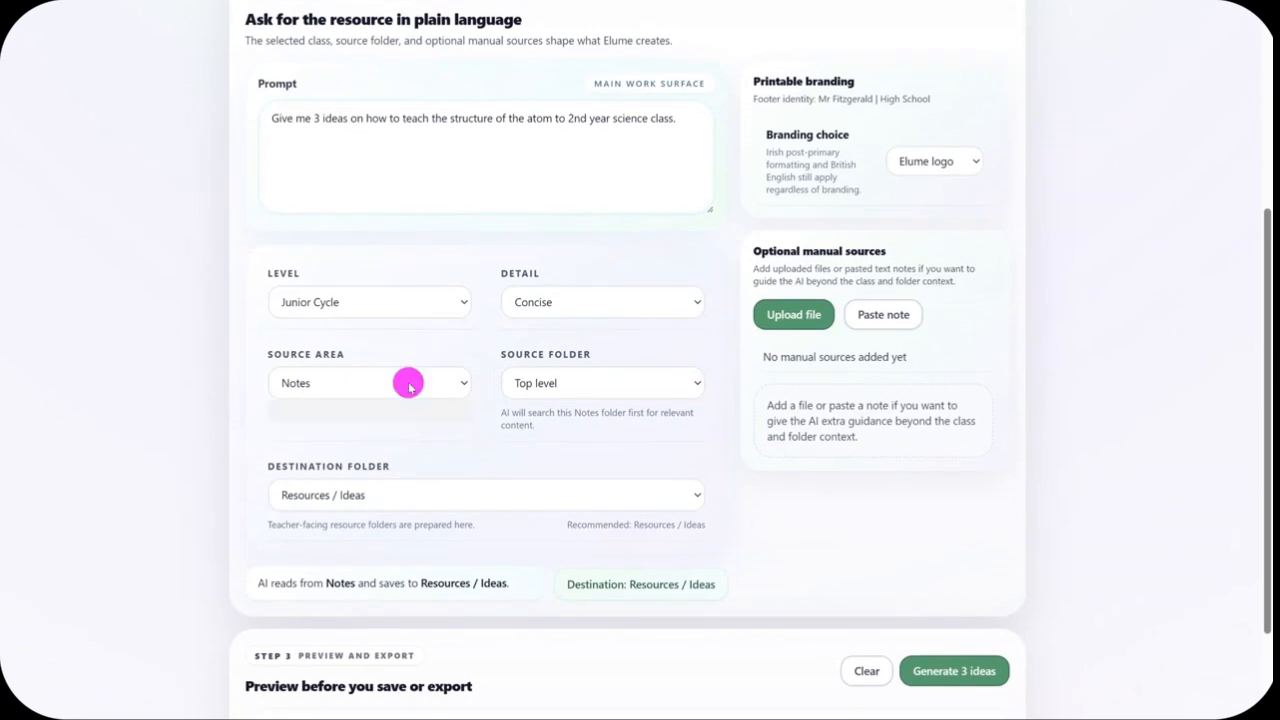
left_click(575, 390)
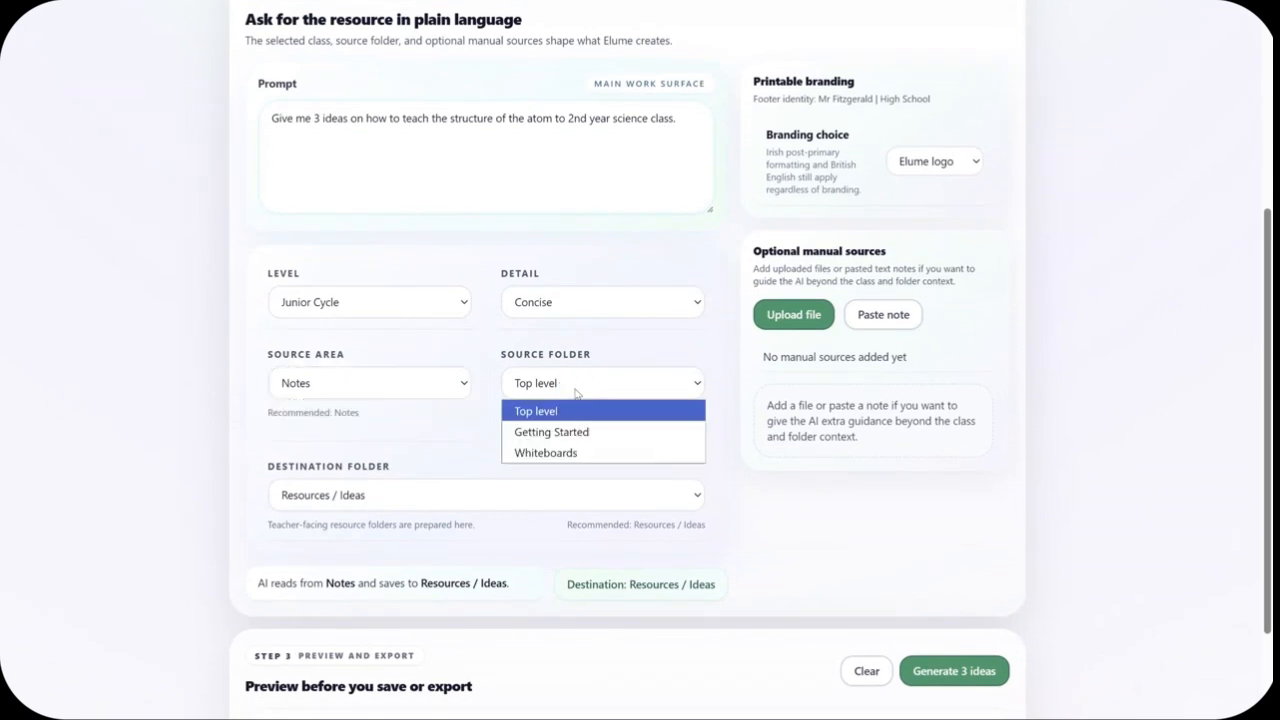
left_click(611, 431)
scroll(614, 434, "down", 1)
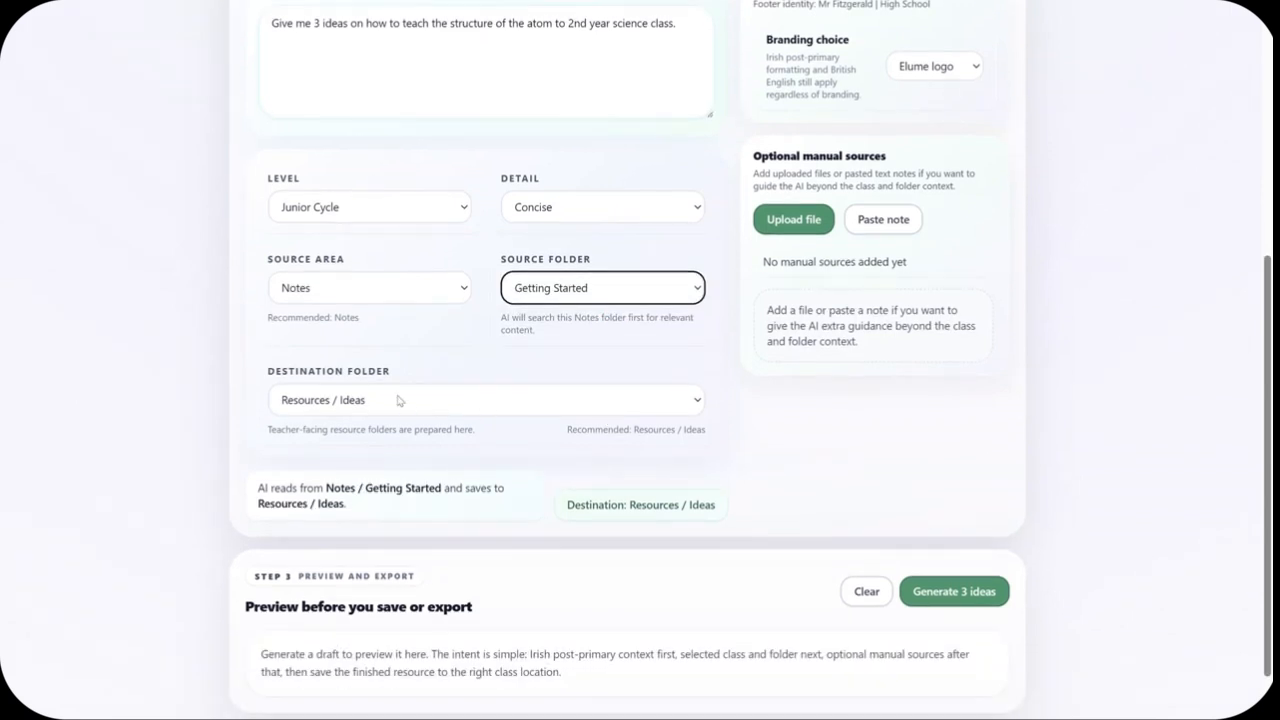
Check the prompt and settings, and generate the 3 ideas
scroll(380, 385, "up", 2)
scroll(365, 380, "up", 3)
scroll(366, 375, "down", 4)
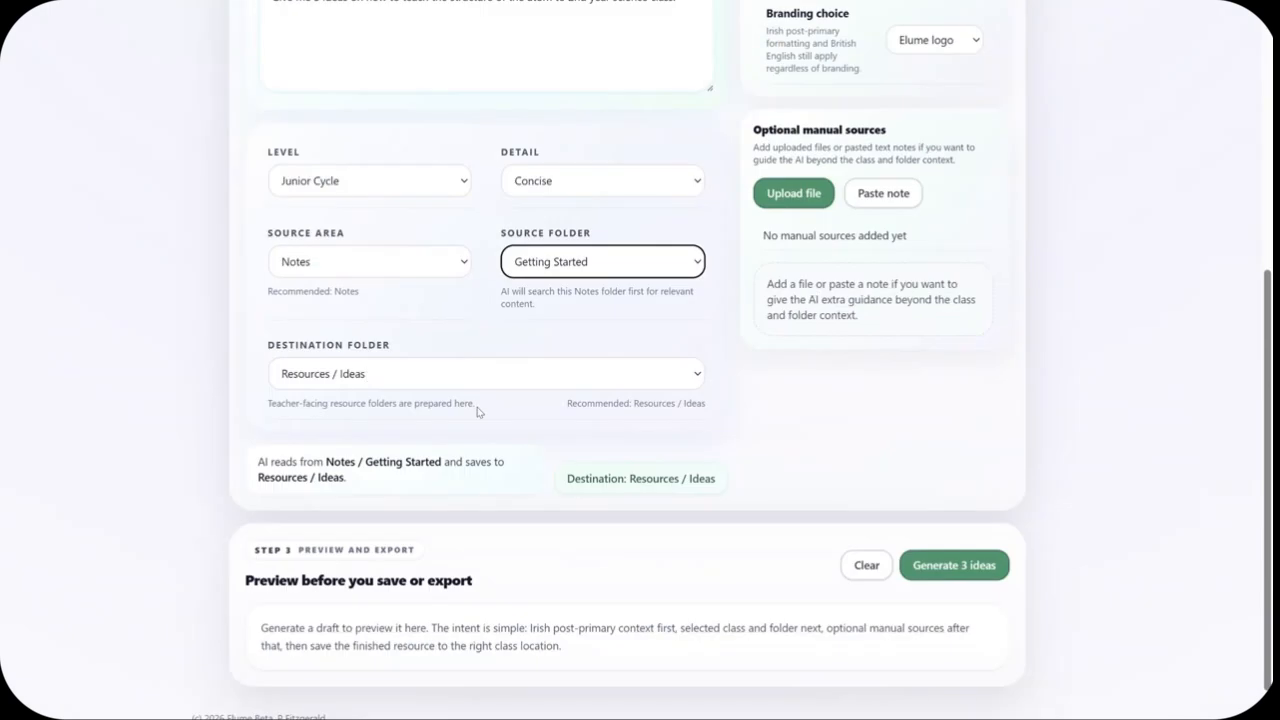
scroll(480, 411, "down", 1)
left_click(958, 496)
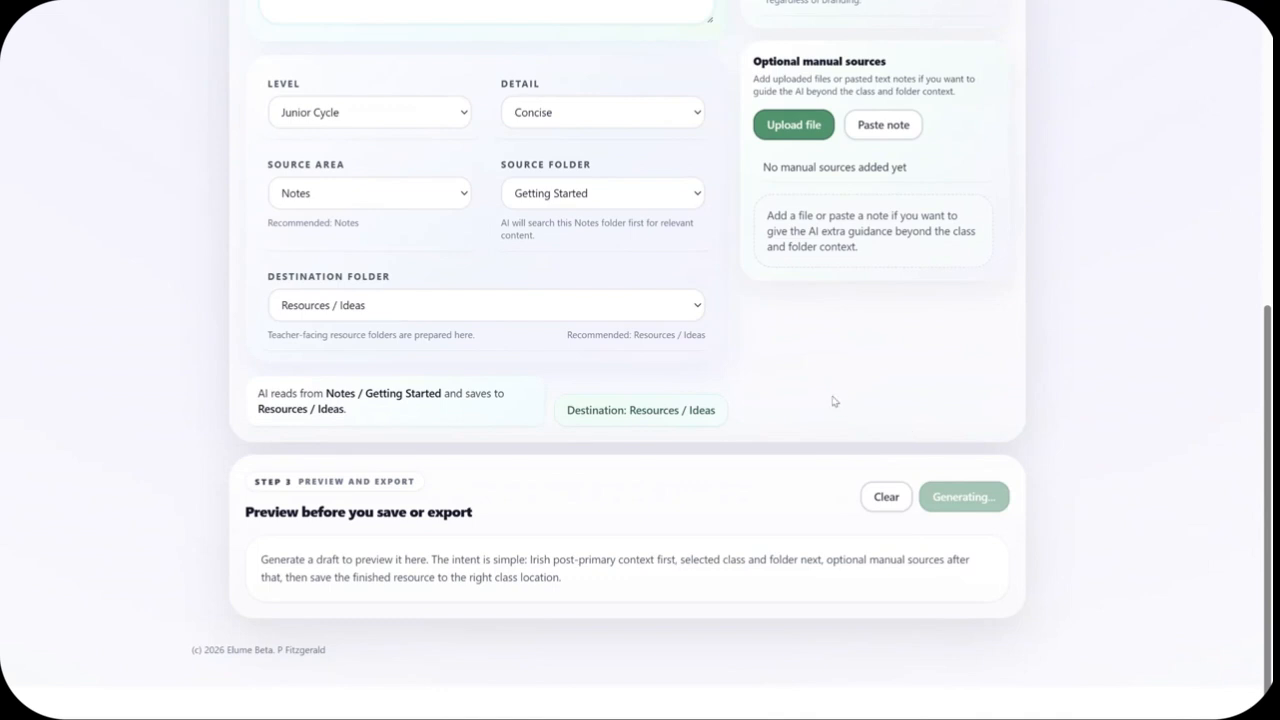
Review the generated ideas and post Idea 2, the Build Your Own Atom activity, to the class timeline
scroll(366, 367, "down", 1)
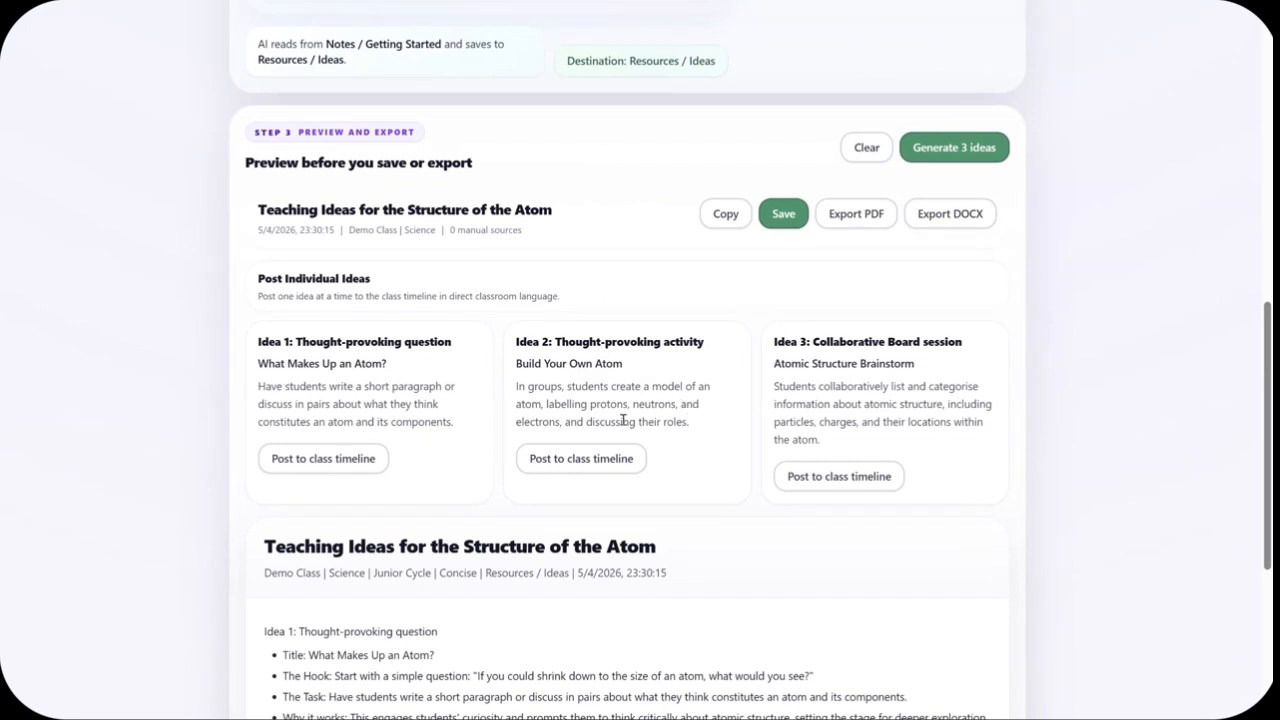
scroll(687, 435, "down", 1)
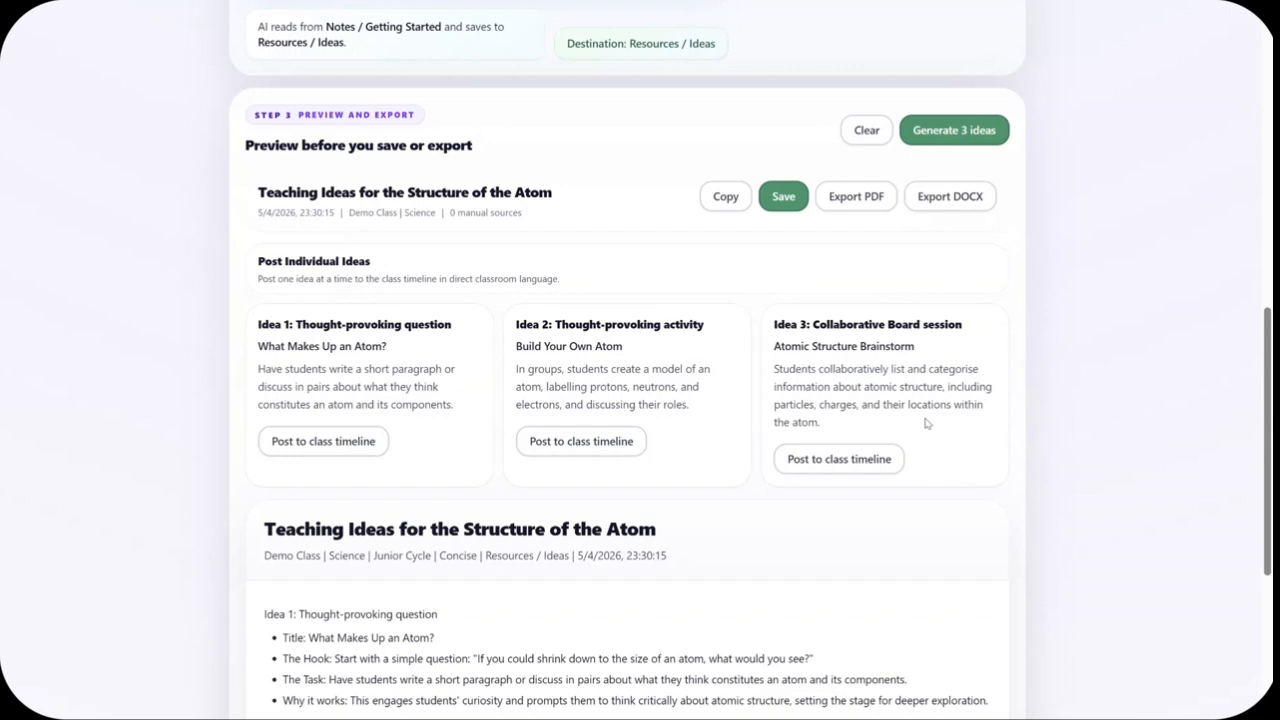
scroll(925, 421, "down", 1)
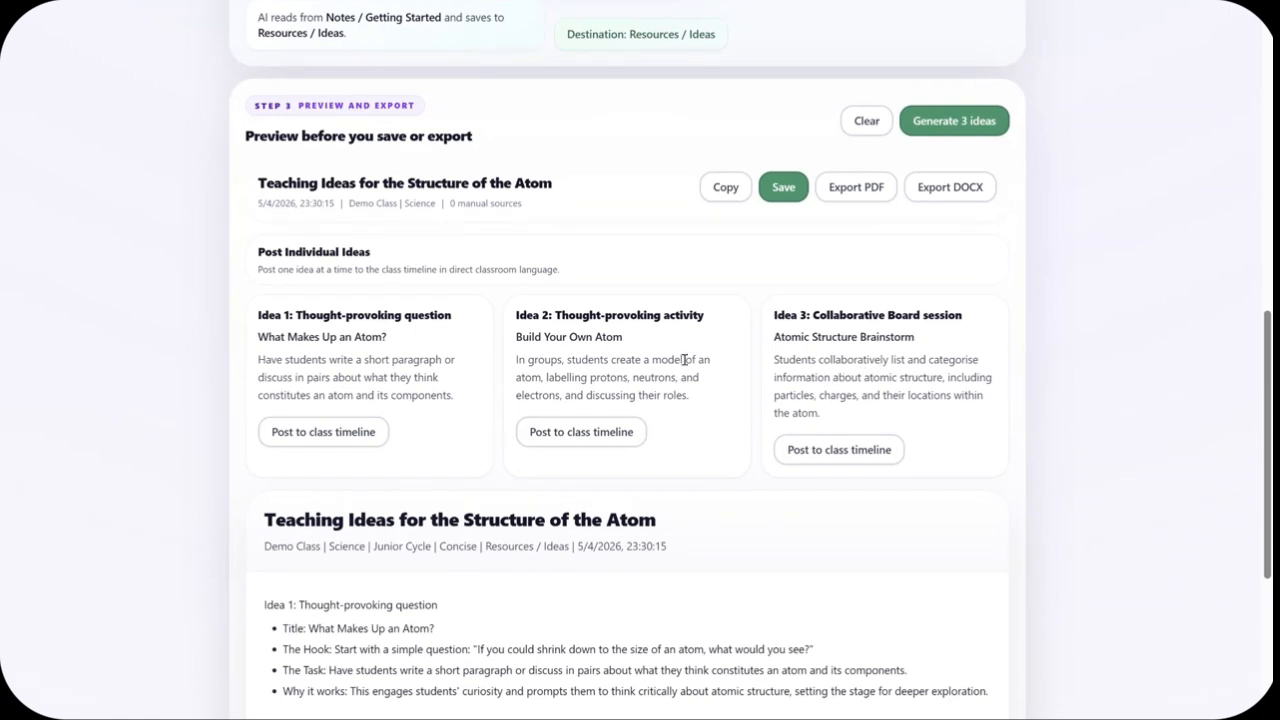
scroll(560, 320, "up", 5)
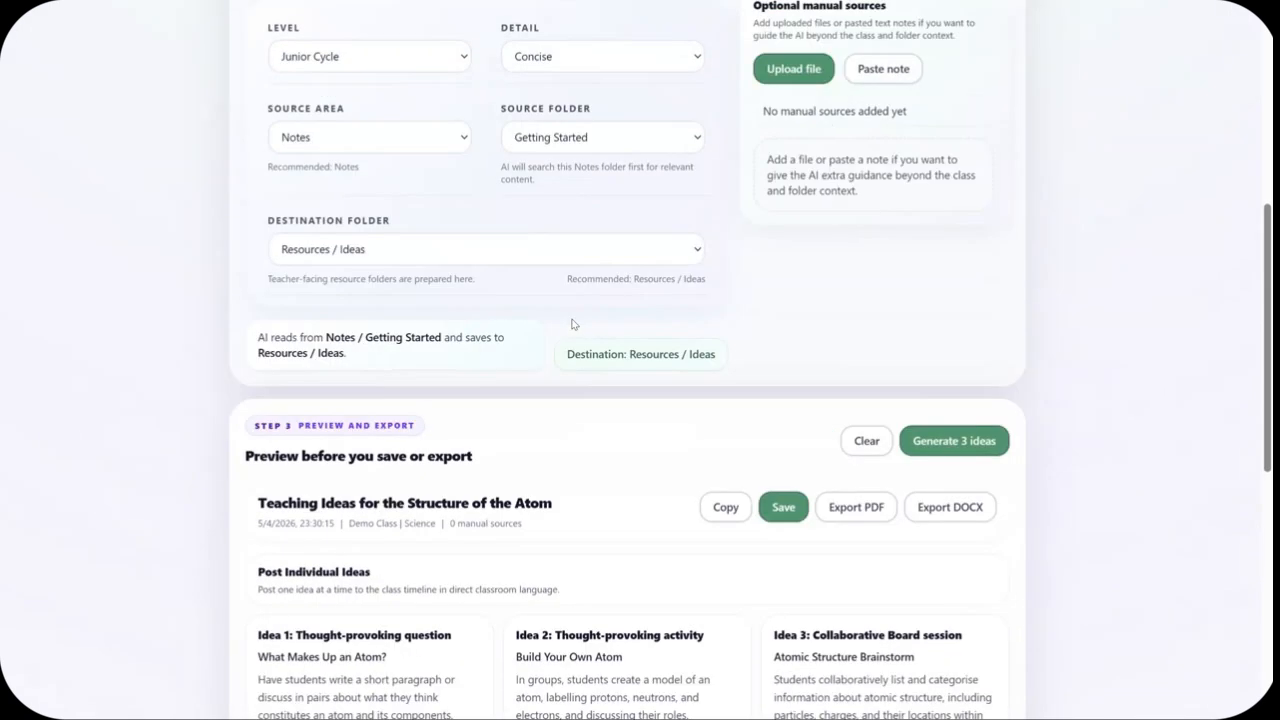
scroll(573, 323, "up", 3)
scroll(429, 263, "down", 5)
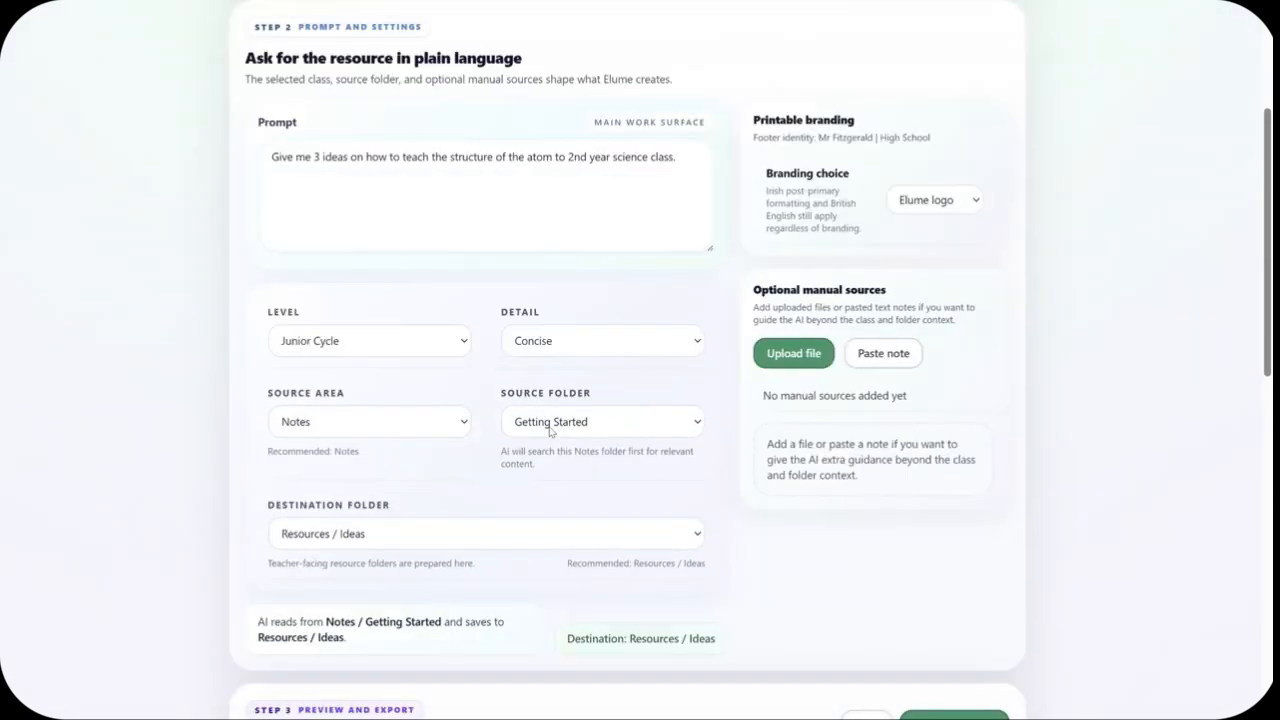
scroll(549, 431, "down", 2)
scroll(549, 428, "up", 5)
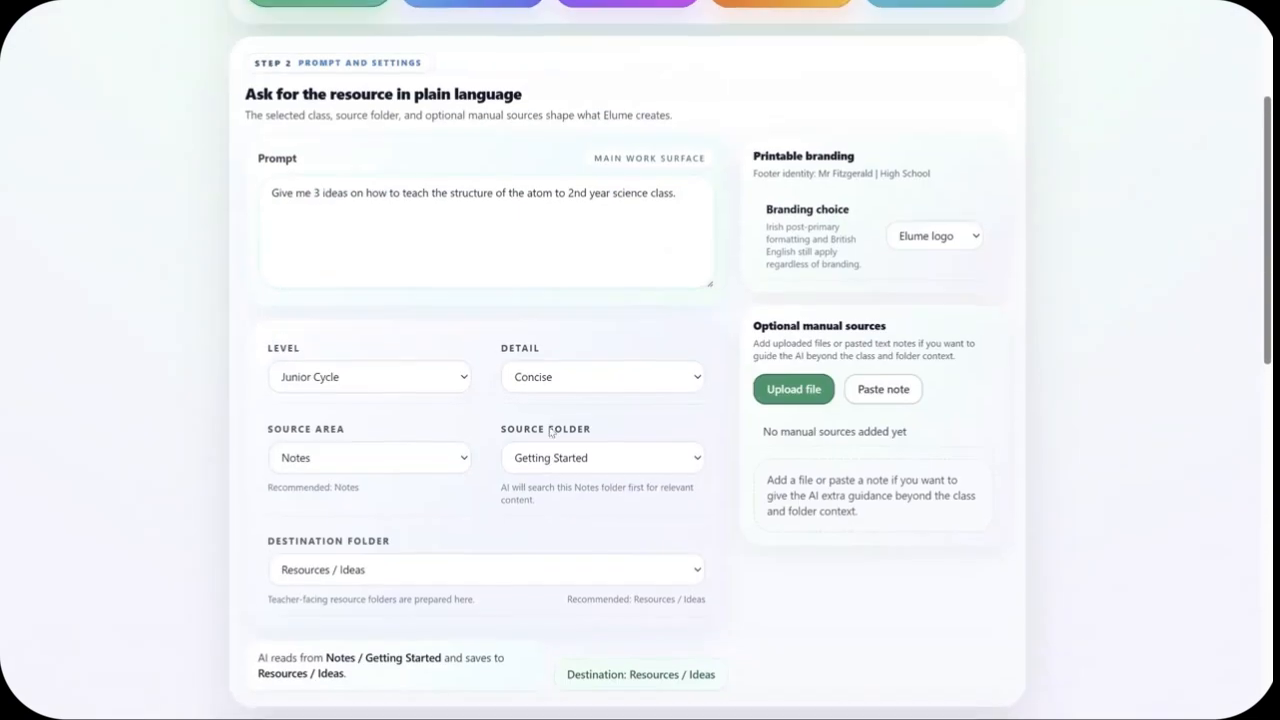
scroll(494, 600, "down", 7)
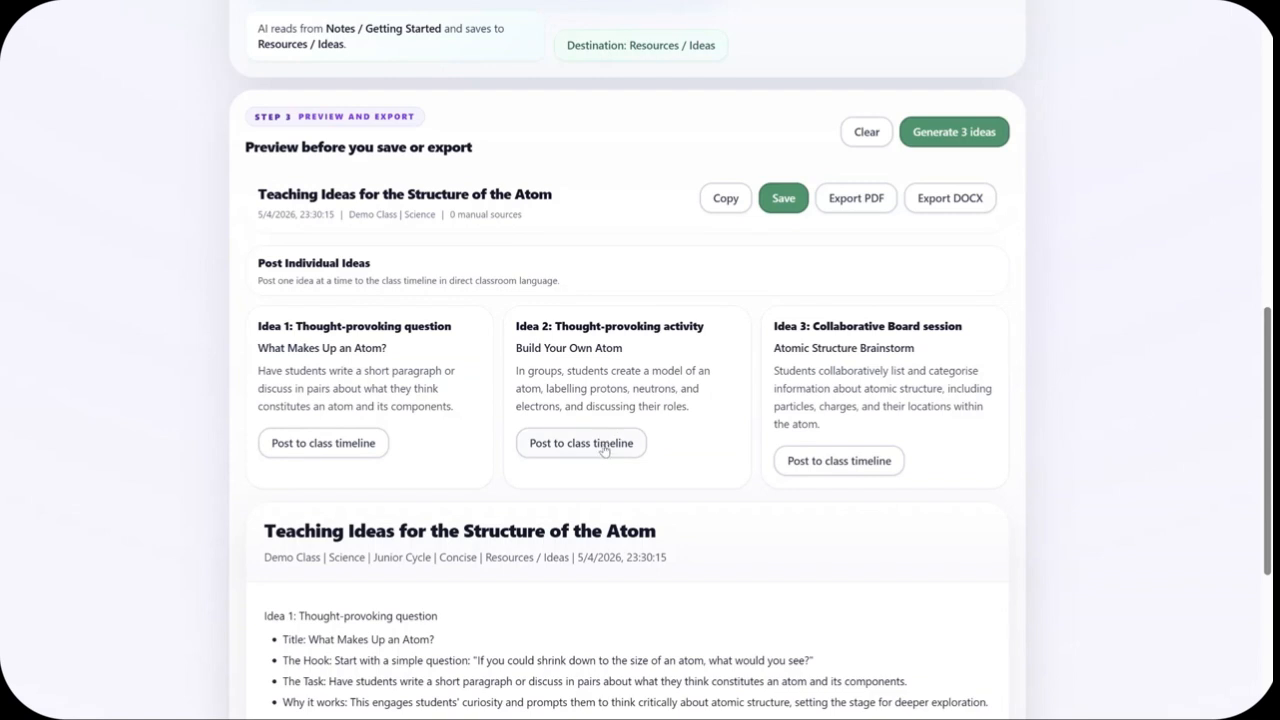
left_click(604, 449)
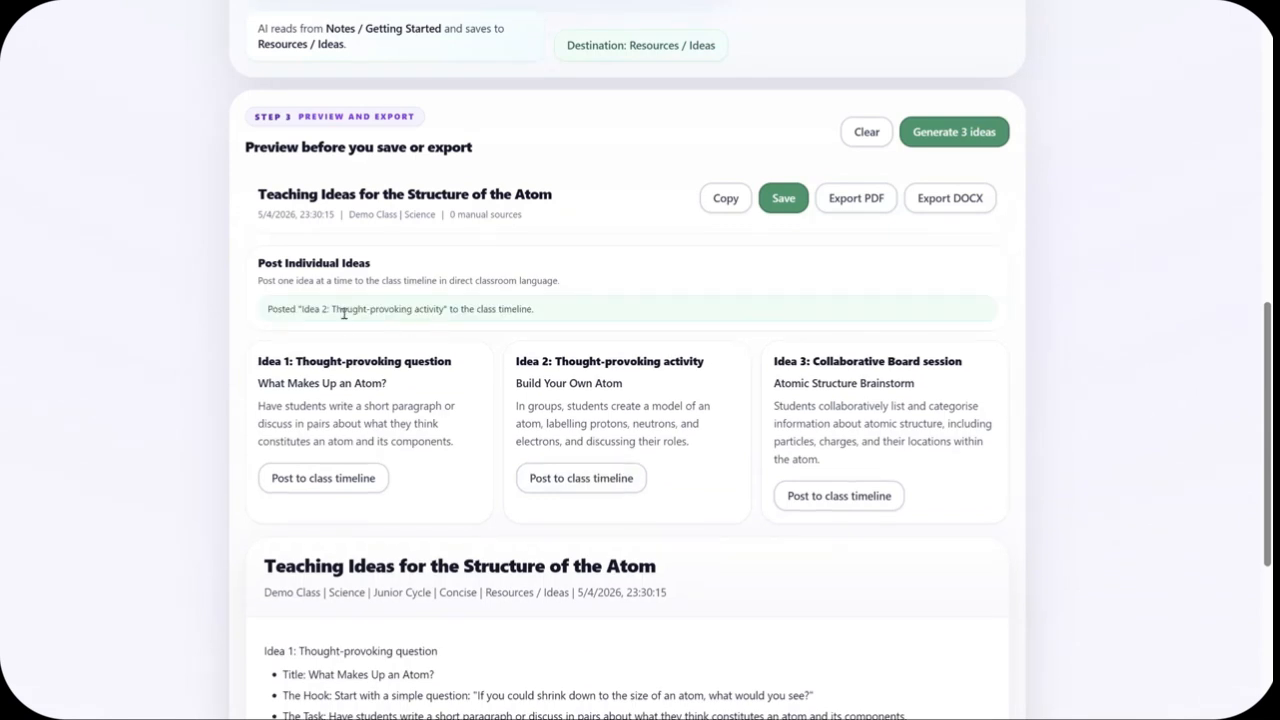
Examine the save and export options for the generated ideas along with the printable branding and destination settings
scroll(505, 340, "up", 10)
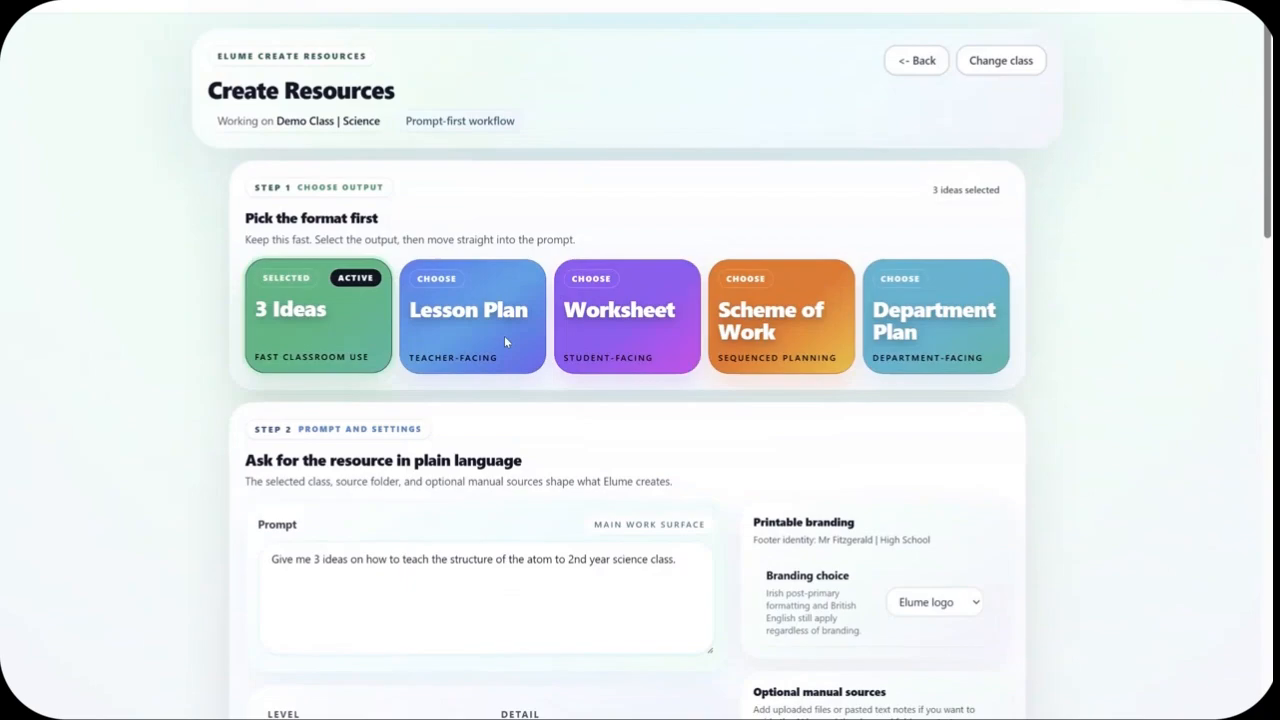
scroll(505, 345, "down", 15)
scroll(505, 345, "up", 5)
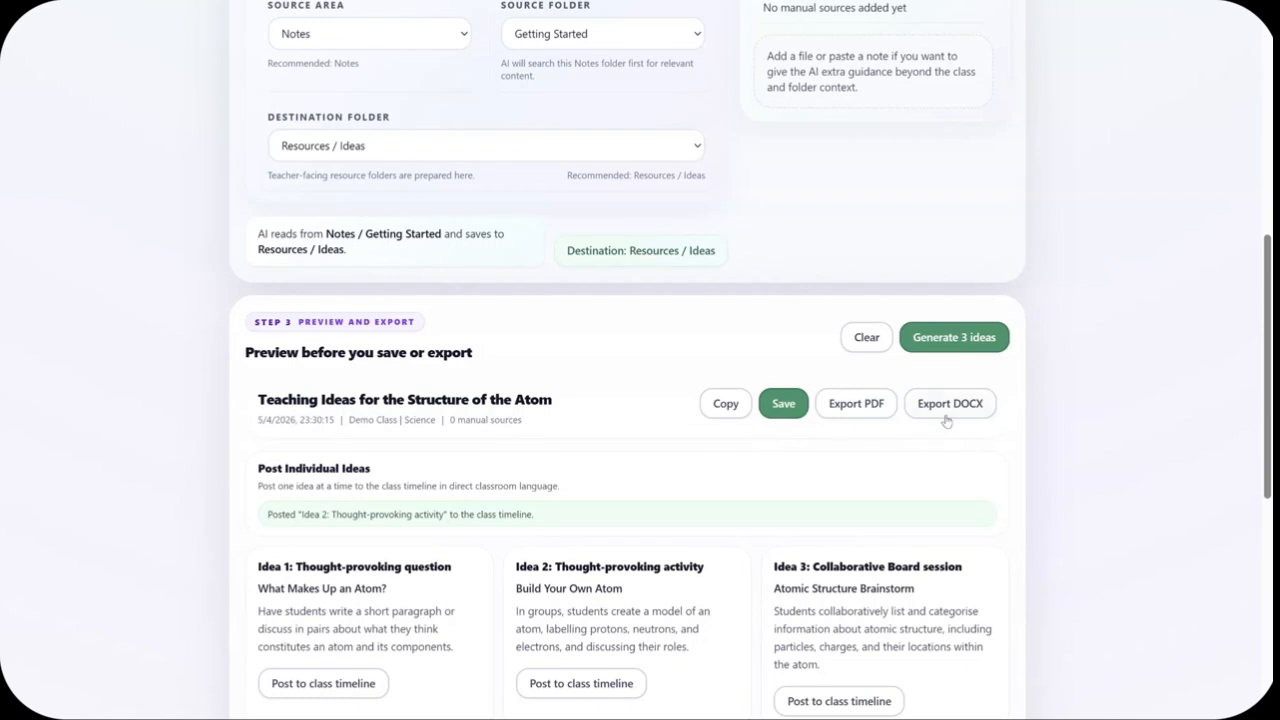
scroll(861, 474, "up", 1)
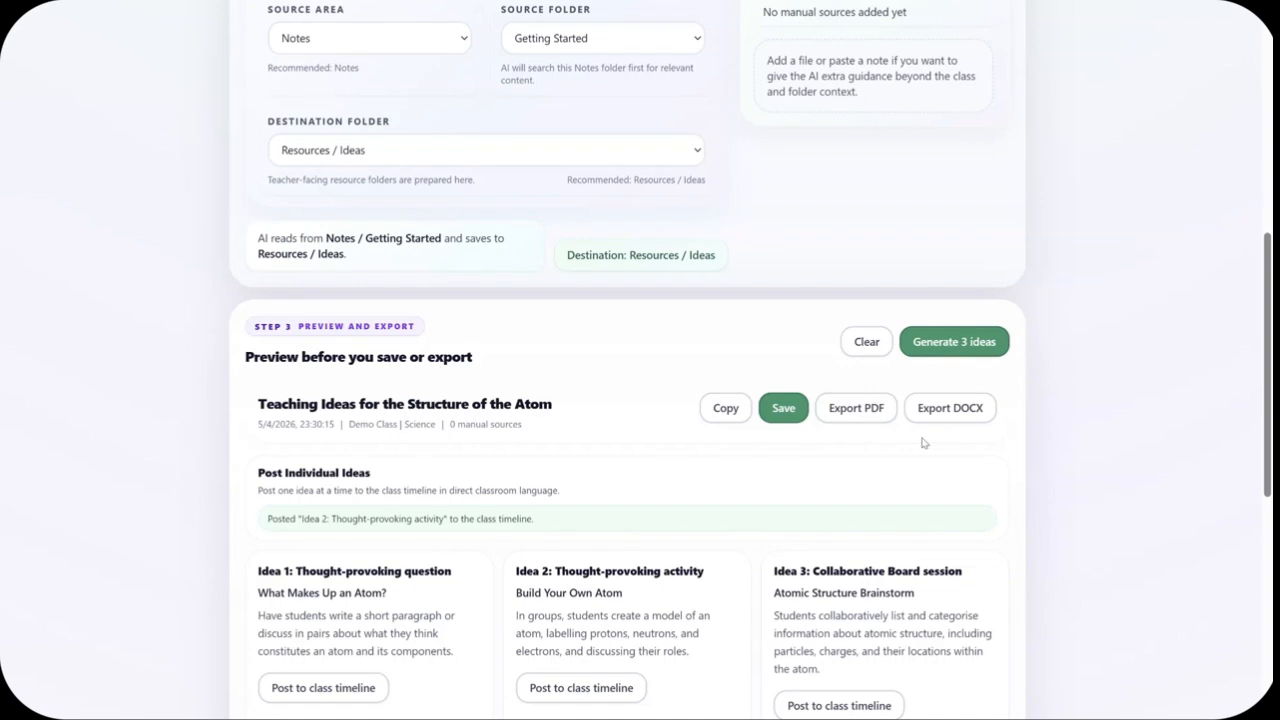
scroll(803, 294, "up", 3)
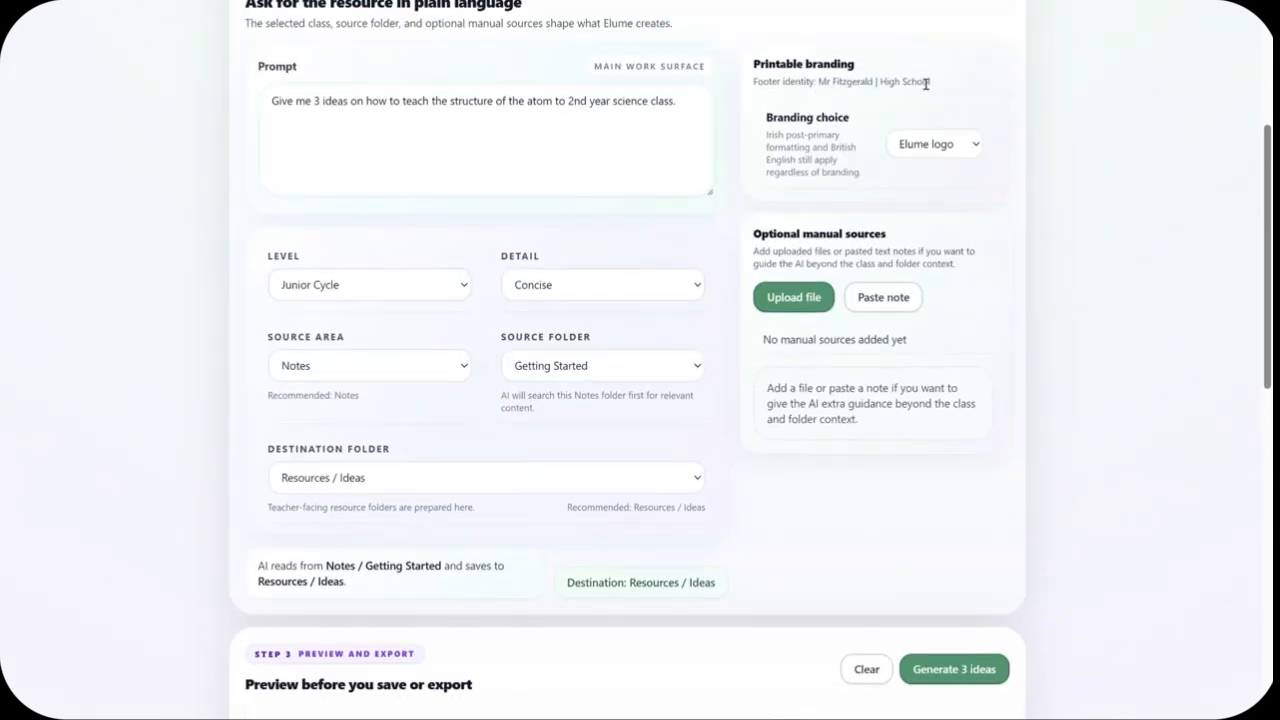
scroll(757, 409, "down", 3)
scroll(757, 411, "down", 1)
scroll(640, 470, "up", 1)
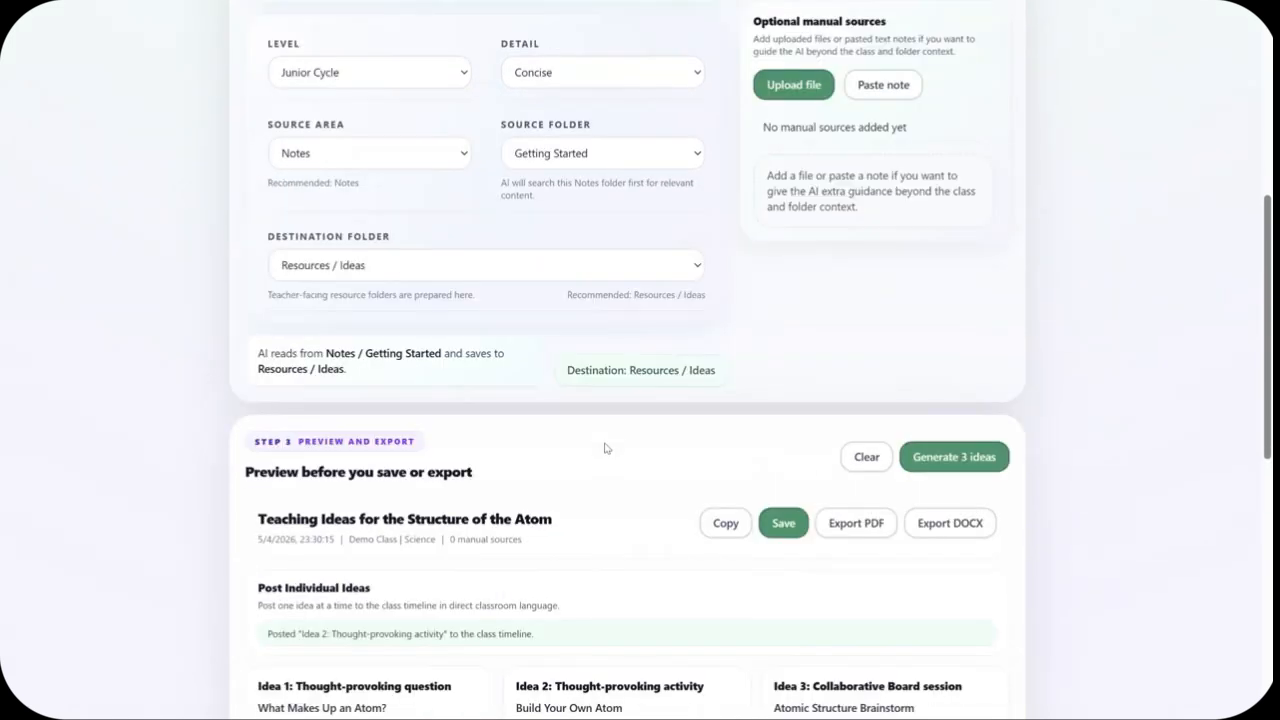
Look over the prompt, settings and output formats, and go back from the resource creator to the class overview
scroll(604, 448, "up", 3)
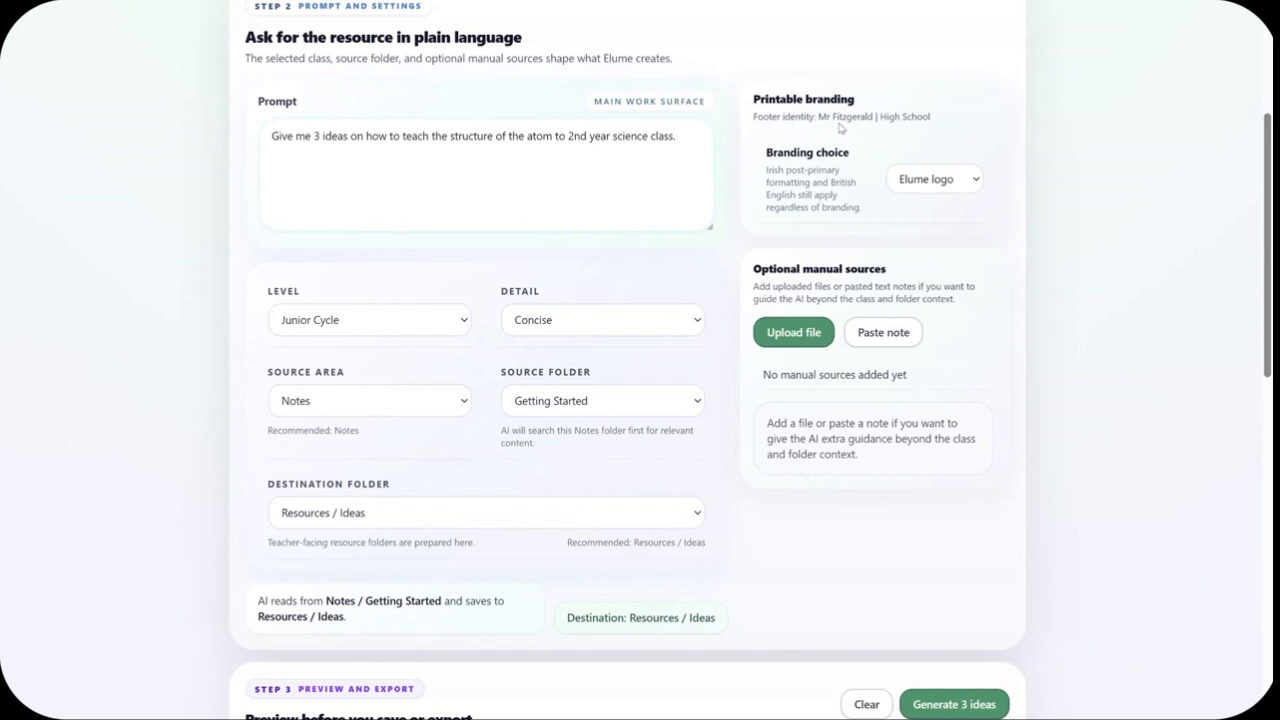
scroll(730, 237, "up", 5)
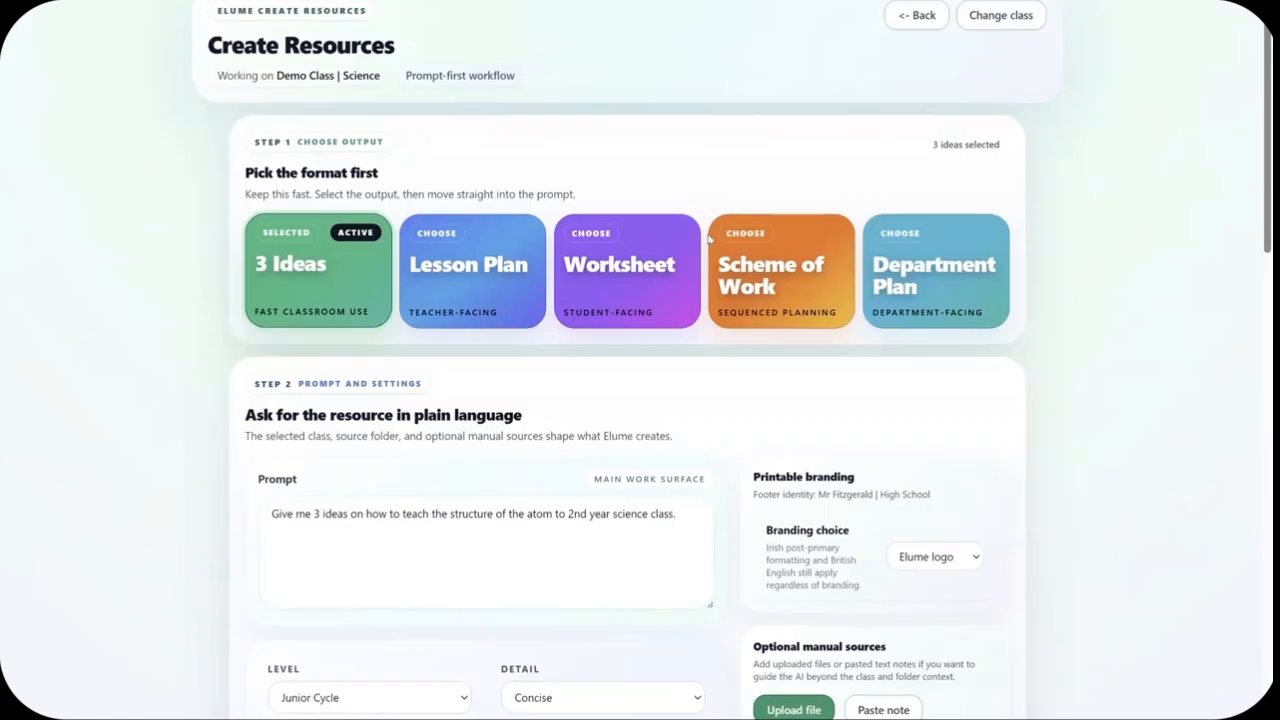
scroll(537, 206, "down", 3)
scroll(520, 197, "up", 3)
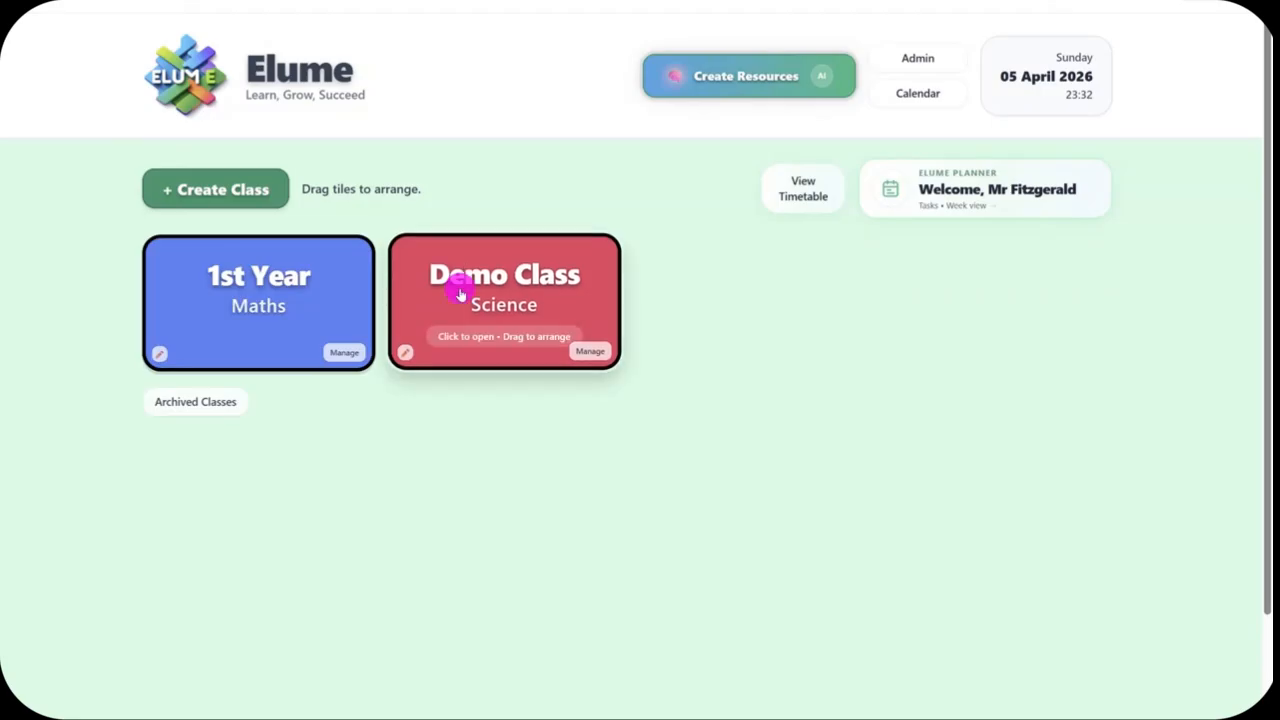
Open the Demo Class in Science and check the Build Your Own Atom post on its timeline
left_click(500, 300)
scroll(675, 535, "down", 1)
scroll(675, 535, "down", 2)
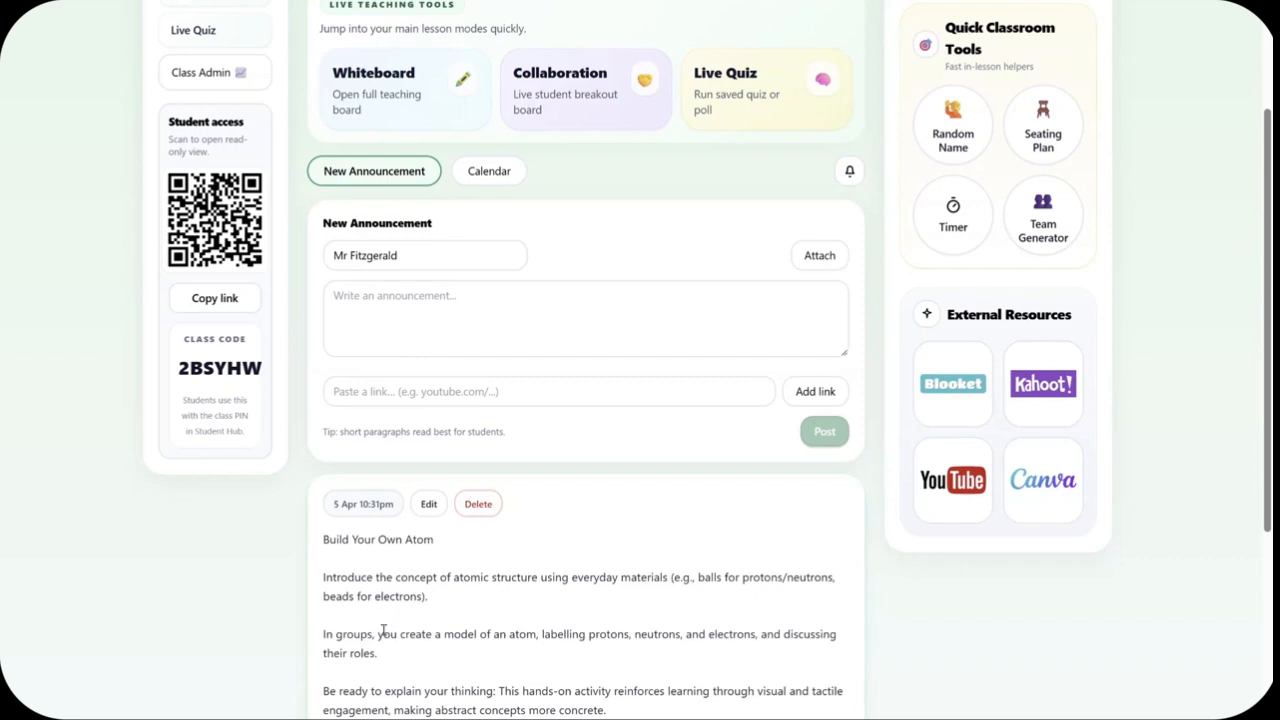
scroll(634, 634, "down", 1)
scroll(601, 562, "up", 1)
scroll(602, 560, "down", 1)
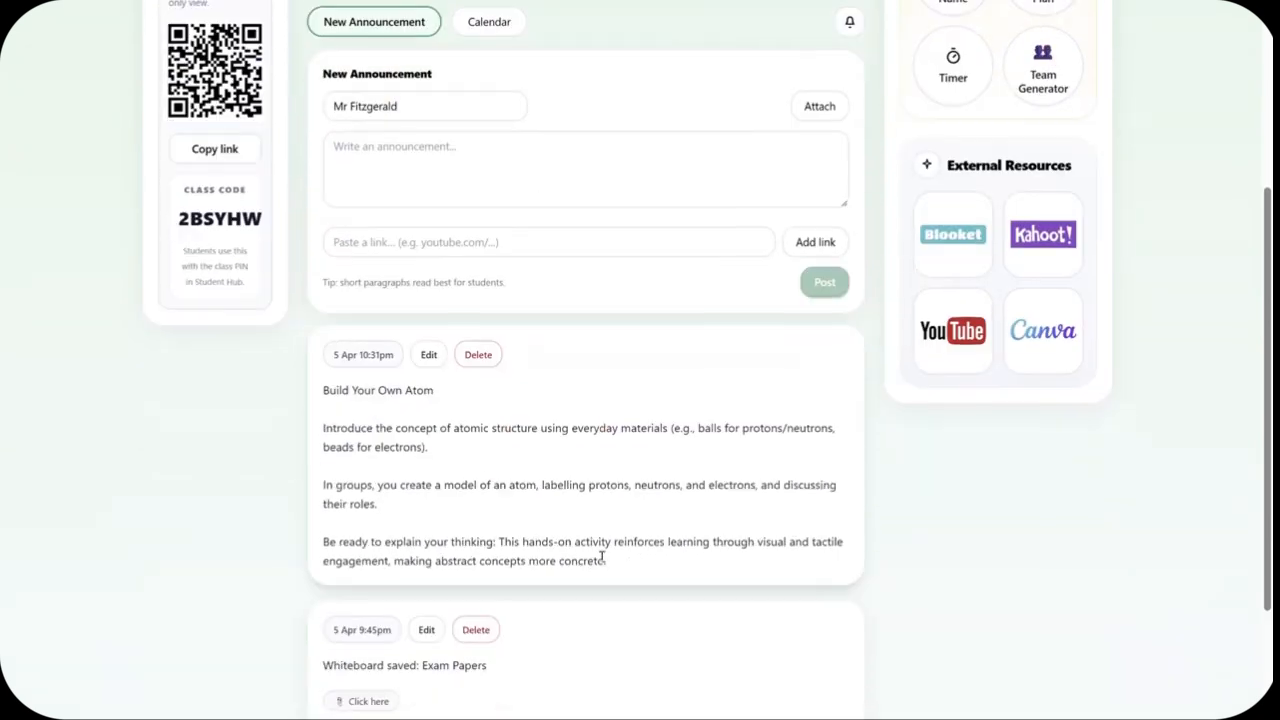
scroll(600, 558, "up", 1)
scroll(601, 562, "up", 1)
scroll(601, 562, "up", 1)
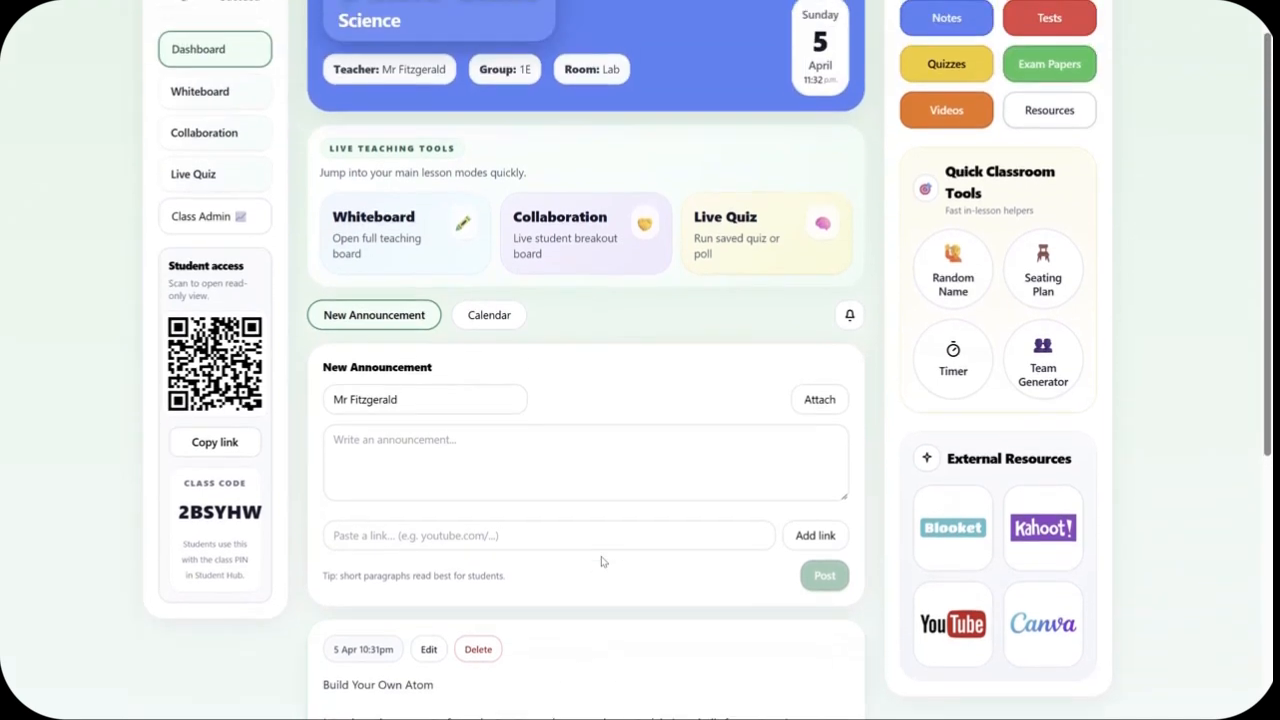